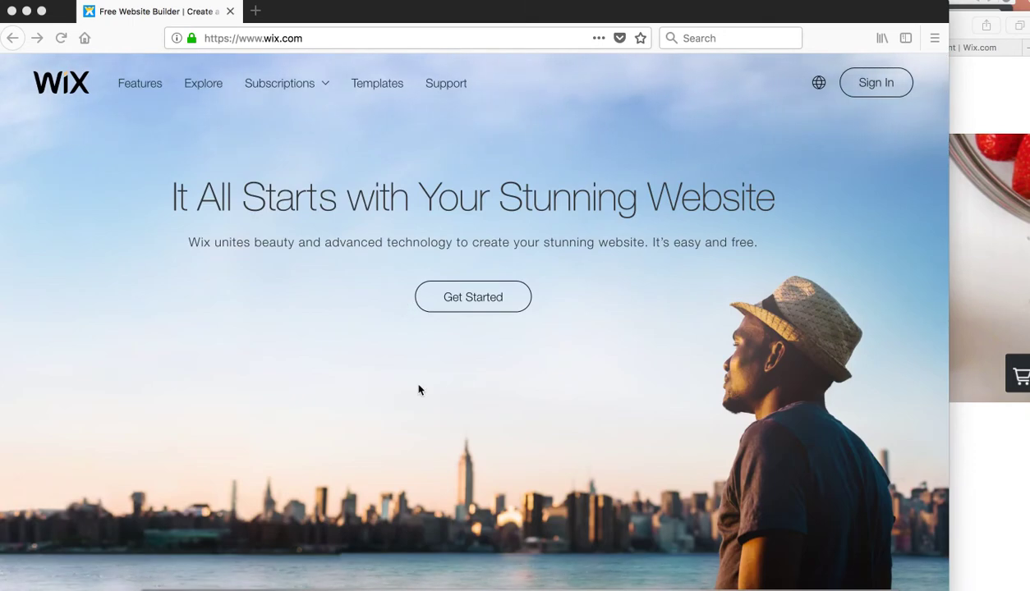
{"action": "scroll", "coordinate": [419, 389], "scroll_direction": "down", "scroll_amount": 10}
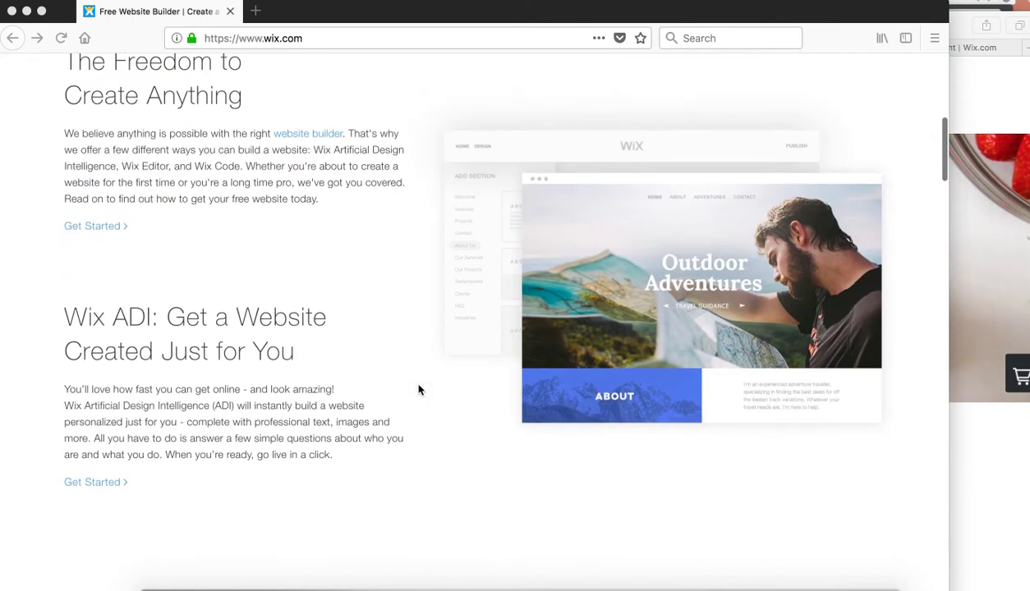
{"action": "scroll", "coordinate": [437, 255], "scroll_direction": "up", "scroll_amount": 10}
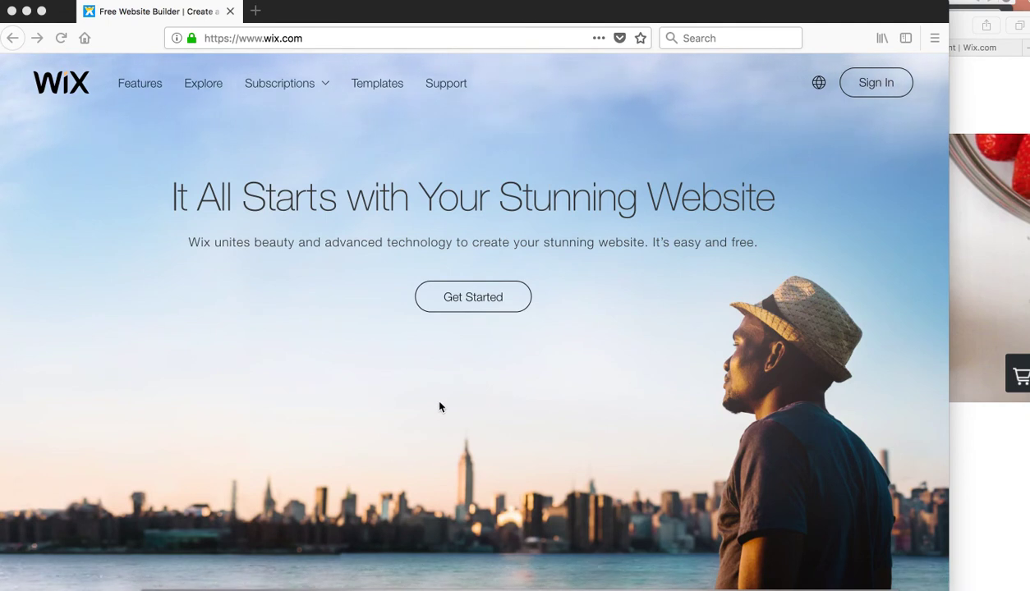
{"action": "scroll", "coordinate": [445, 386], "scroll_direction": "down", "scroll_amount": 2}
{"action": "scroll", "coordinate": [445, 389], "scroll_direction": "up", "scroll_amount": 2}
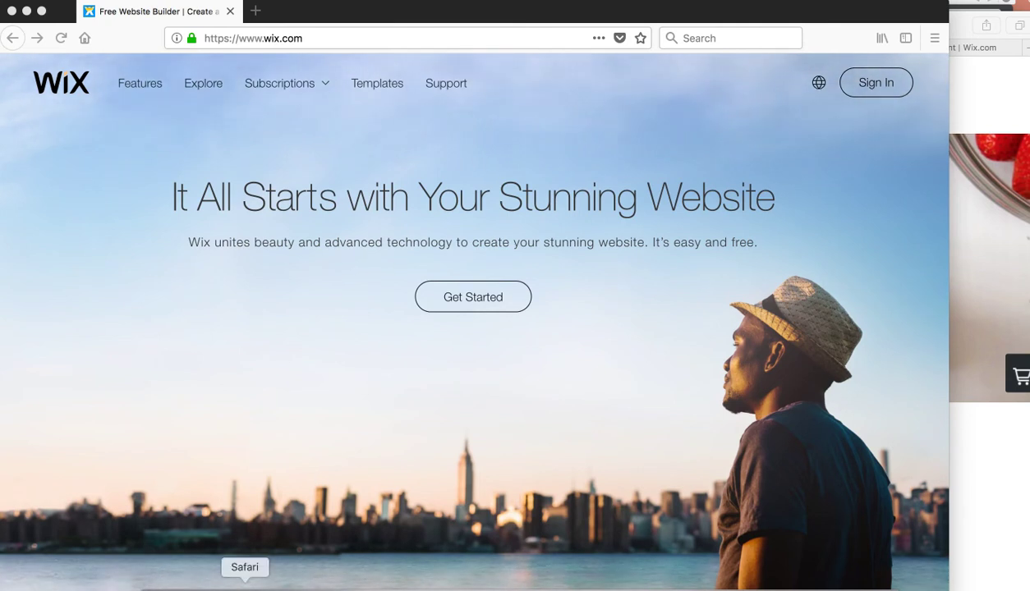
Switch to Safari and examine the GoFruit home page, plus the categories and items on its separate online ordering site
{"action": "left_click", "coordinate": [245, 586]}
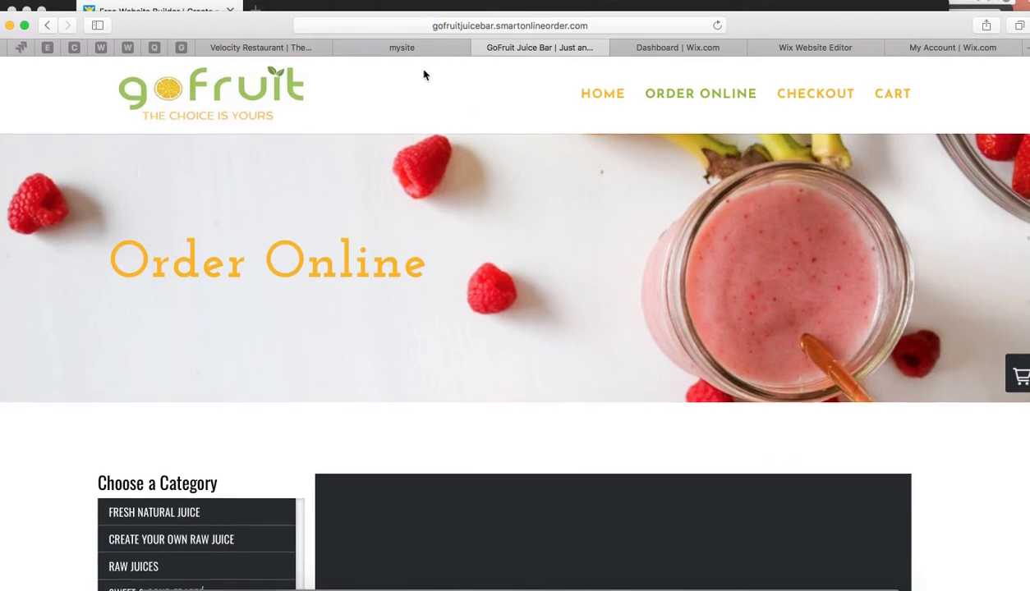
{"action": "left_click", "coordinate": [404, 47]}
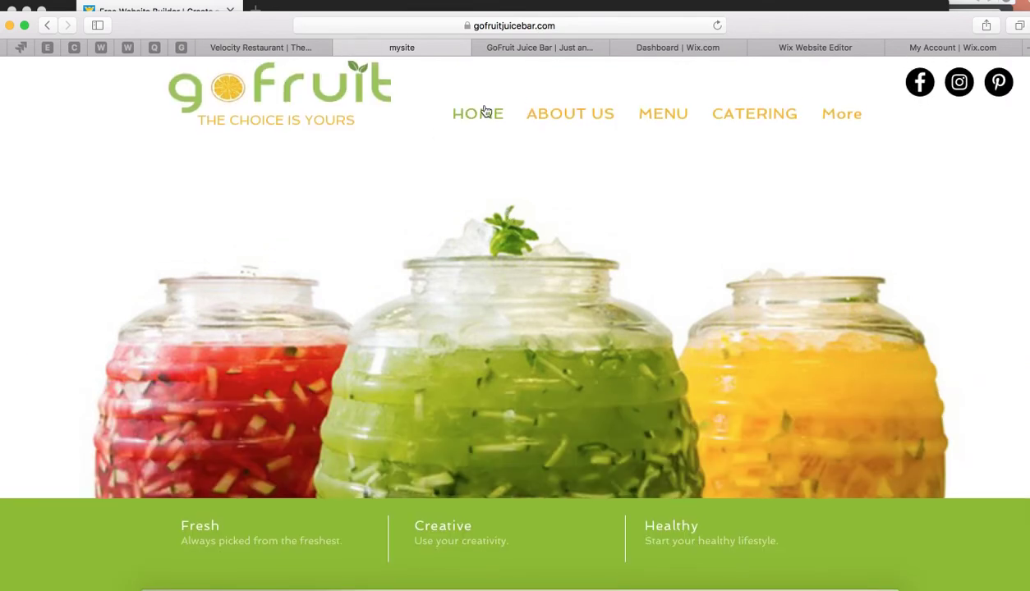
{"action": "left_click", "coordinate": [524, 49]}
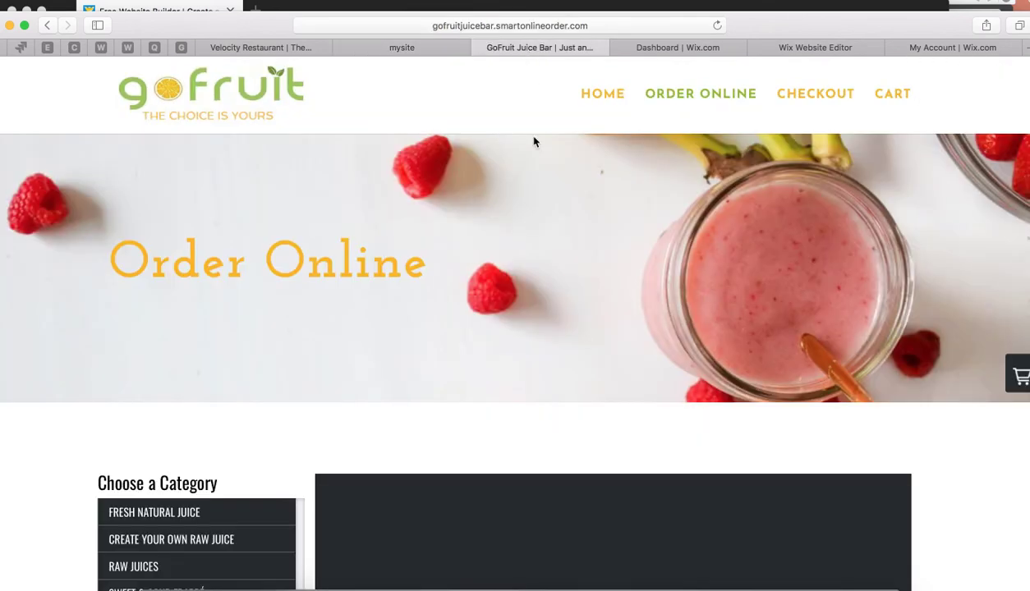
{"action": "scroll", "coordinate": [512, 188], "scroll_direction": "down", "scroll_amount": 5}
{"action": "scroll", "coordinate": [514, 189], "scroll_direction": "up", "scroll_amount": 5}
{"action": "scroll", "coordinate": [514, 190], "scroll_direction": "down", "scroll_amount": 1}
{"action": "scroll", "coordinate": [514, 190], "scroll_direction": "up", "scroll_amount": 1}
{"action": "scroll", "coordinate": [485, 287], "scroll_direction": "down", "scroll_amount": 3}
{"action": "scroll", "coordinate": [356, 446], "scroll_direction": "down", "scroll_amount": 15}
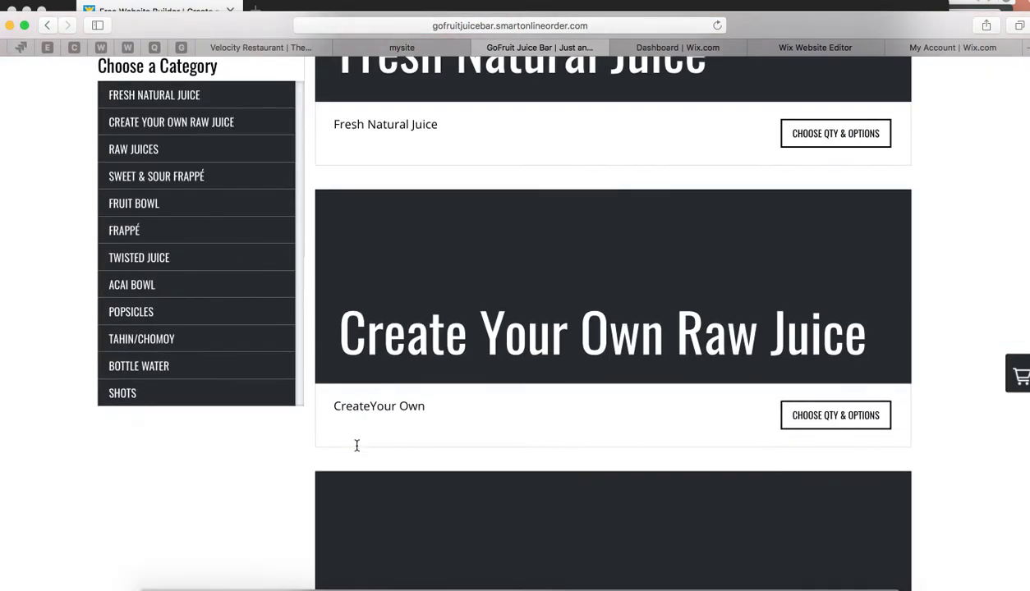
{"action": "scroll", "coordinate": [482, 421], "scroll_direction": "up", "scroll_amount": 15}
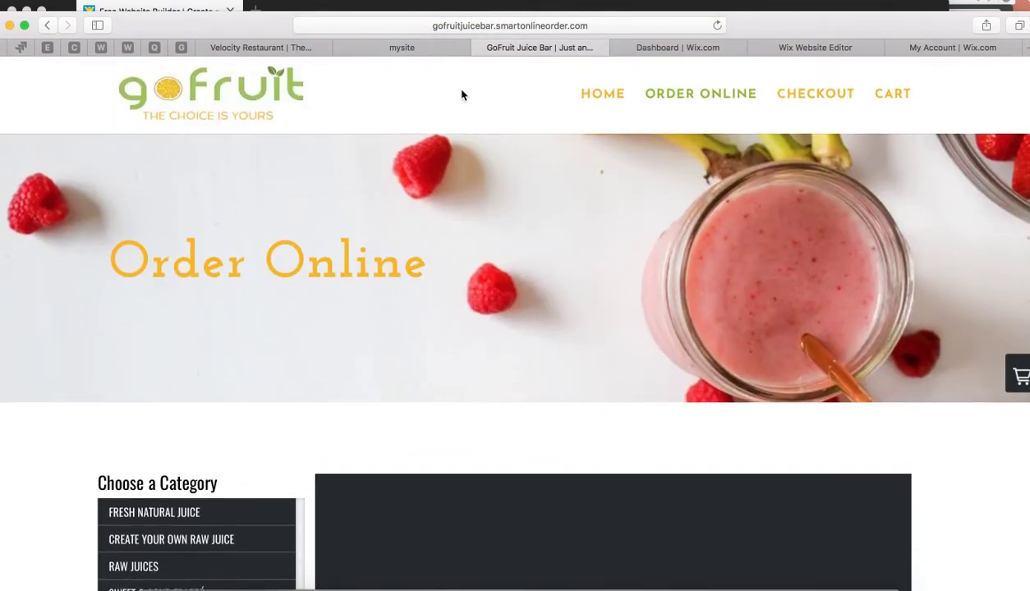
Examine the live GoFruit home page and the extra pages listed under More in its navigation
{"action": "left_click", "coordinate": [424, 47]}
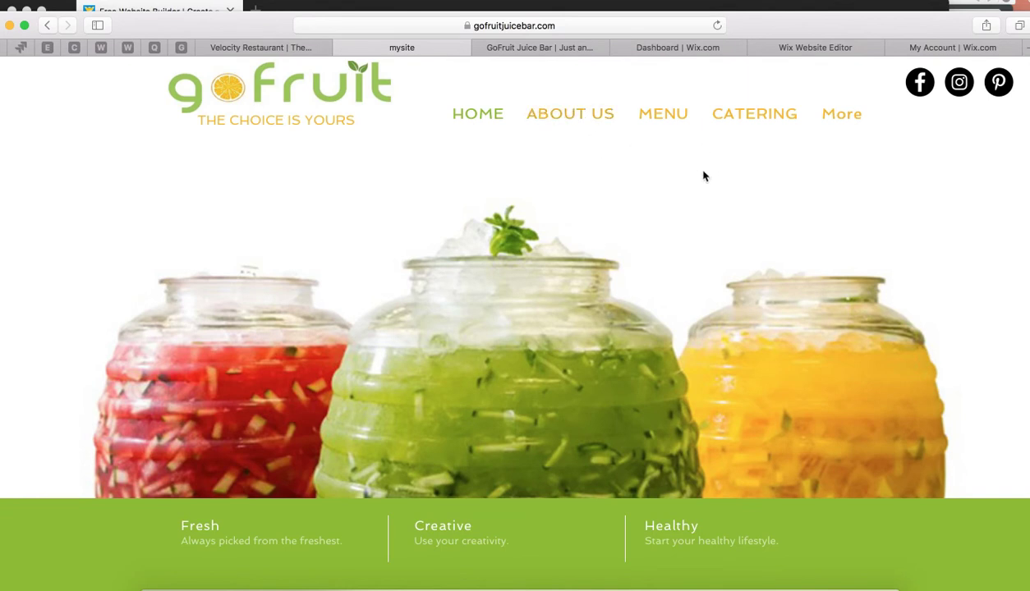
{"action": "mouse_move", "coordinate": [815, 123]}
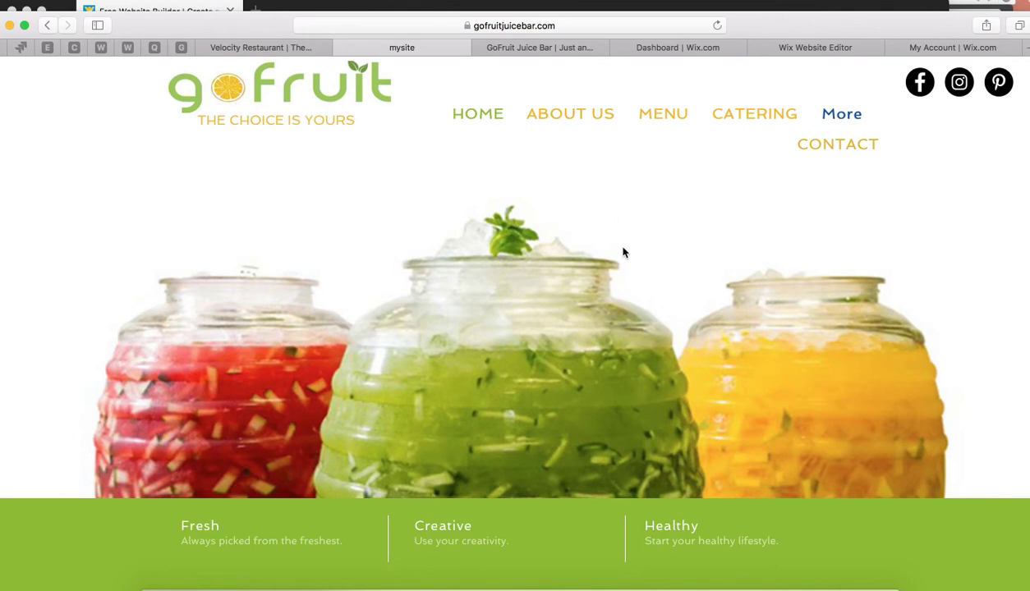
{"action": "scroll", "coordinate": [623, 253], "scroll_direction": "down", "scroll_amount": 5}
{"action": "scroll", "coordinate": [619, 261], "scroll_direction": "up", "scroll_amount": 5}
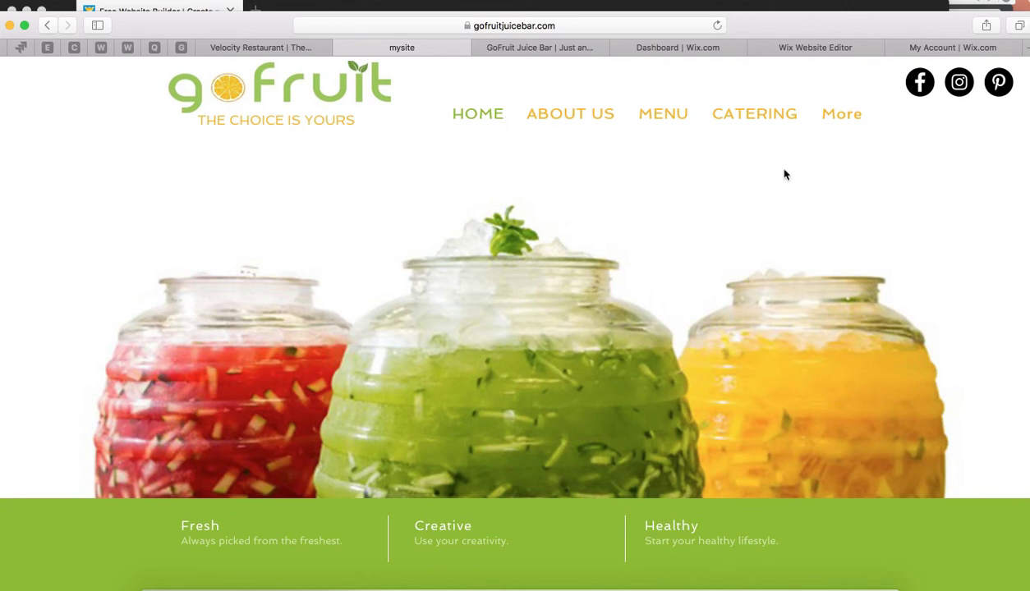
Go to the management dashboard of mysite and open the site for editing in the Wix Editor
{"action": "left_click", "coordinate": [926, 48]}
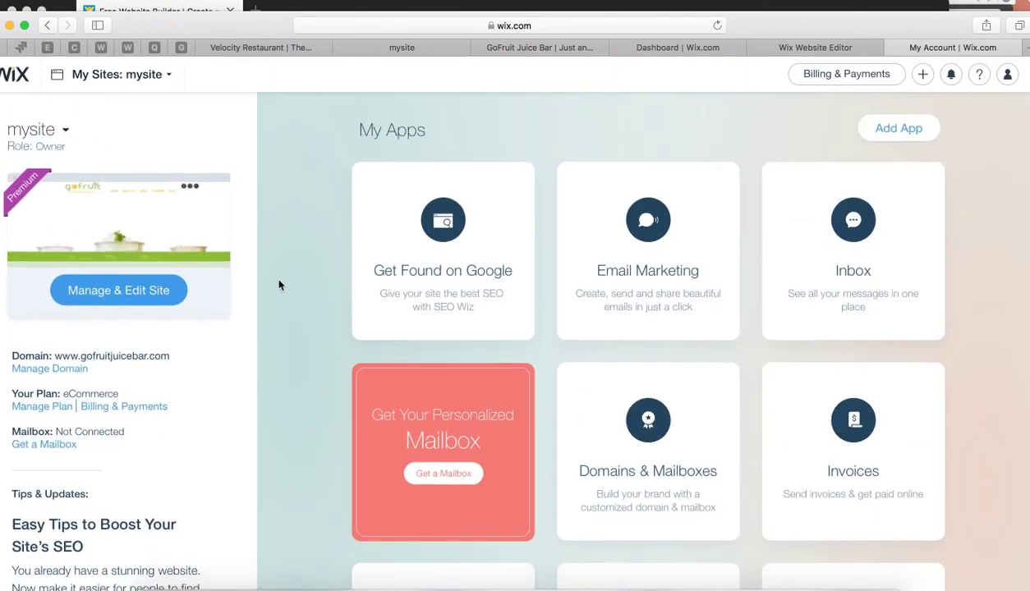
{"action": "left_click", "coordinate": [121, 293]}
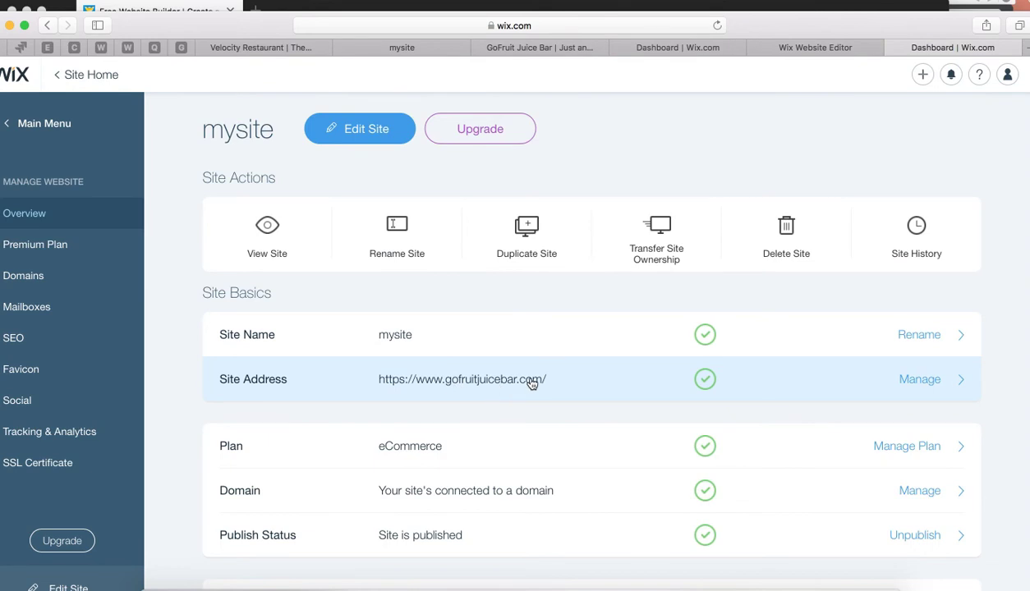
{"action": "left_click", "coordinate": [424, 52]}
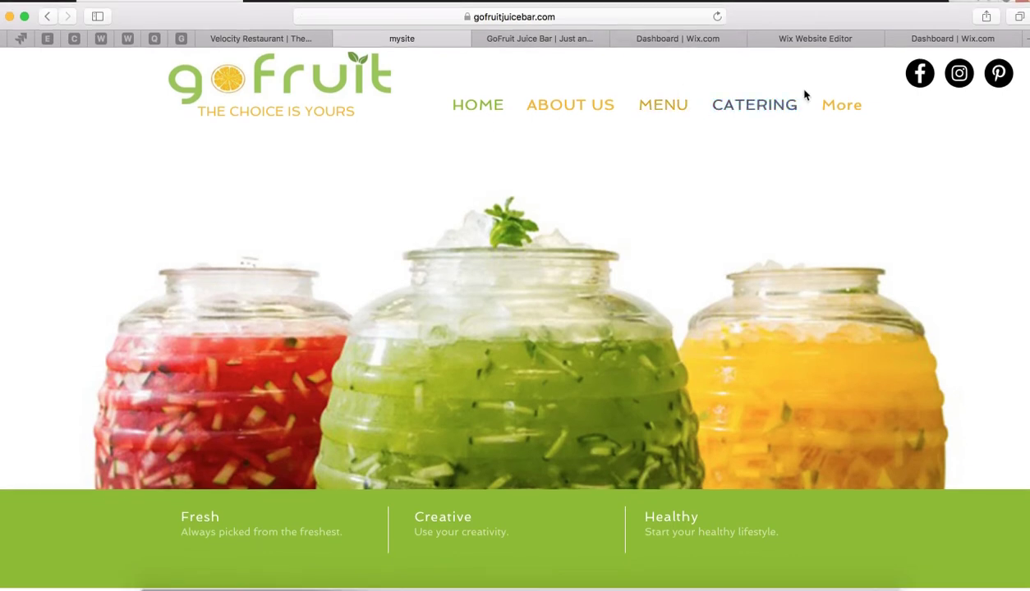
{"action": "left_click", "coordinate": [921, 39]}
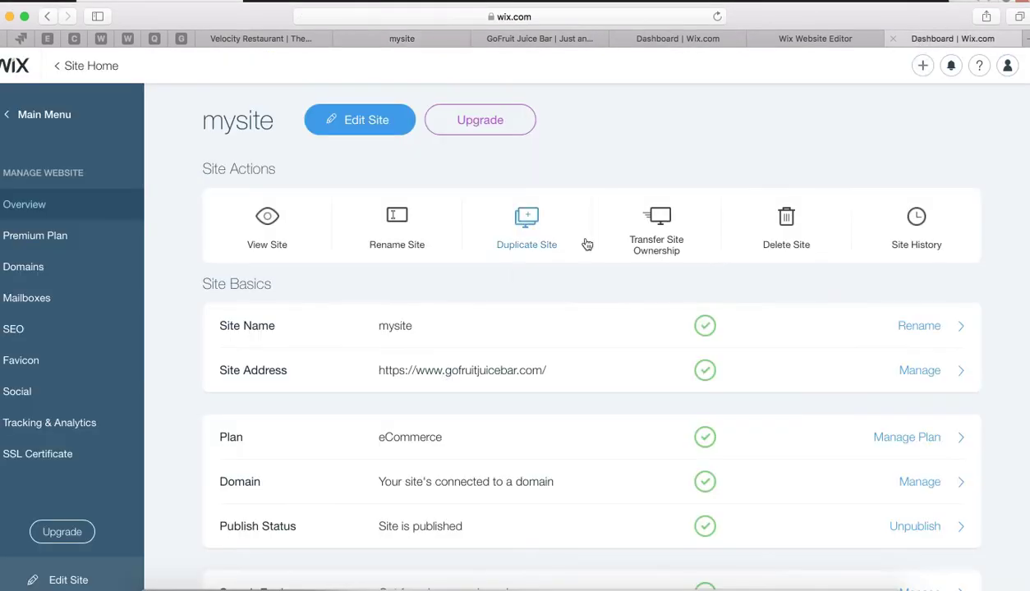
{"action": "left_click", "coordinate": [366, 121]}
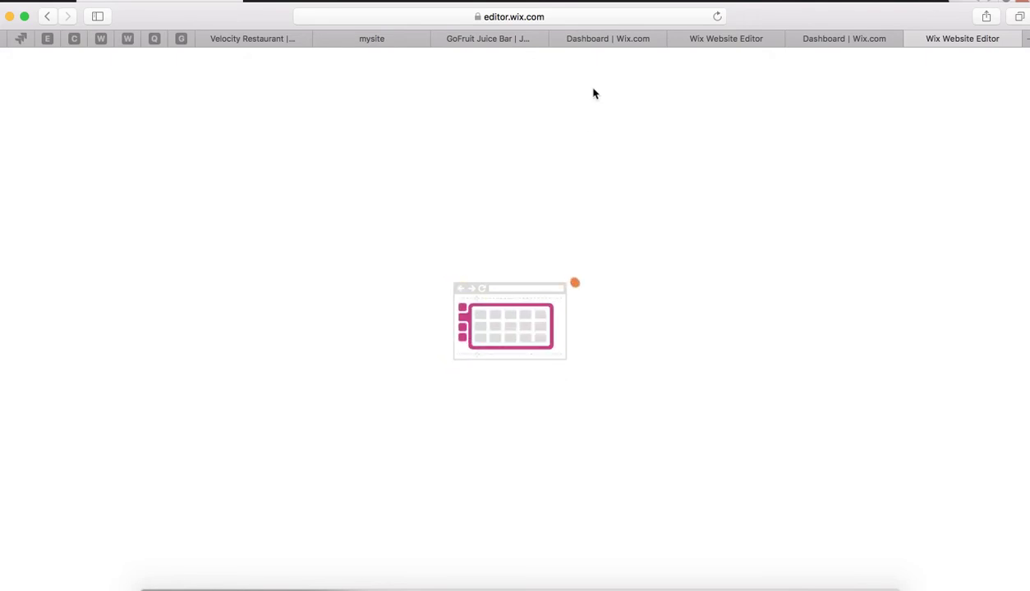
Copy the online ordering site's address, gofruitjuicebar.smartonlineorder.com, and return to the Wix Editor
{"action": "left_click", "coordinate": [503, 41]}
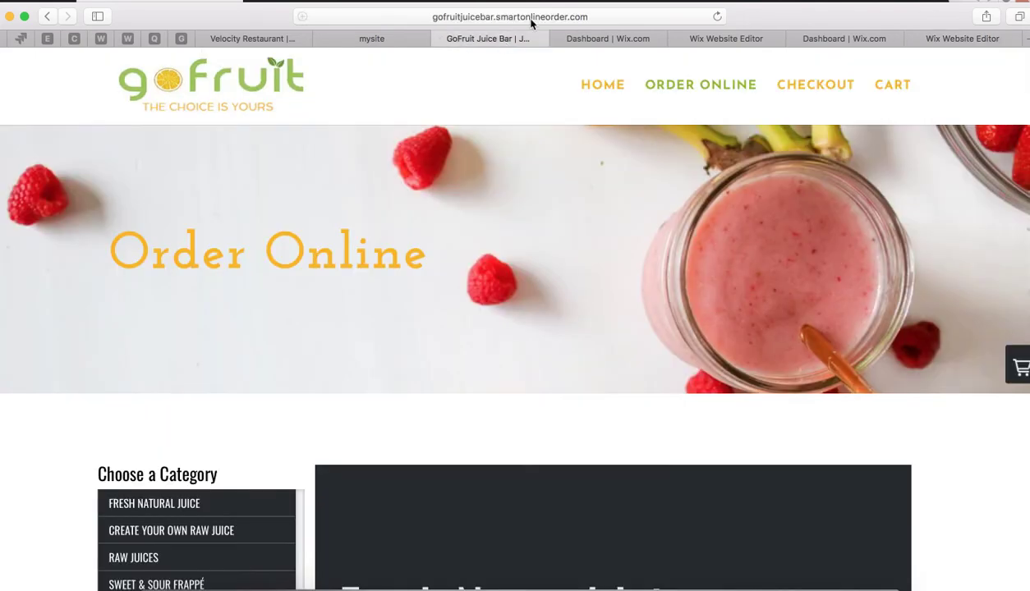
{"action": "left_click", "coordinate": [530, 18]}
{"action": "right_click", "coordinate": [531, 18]}
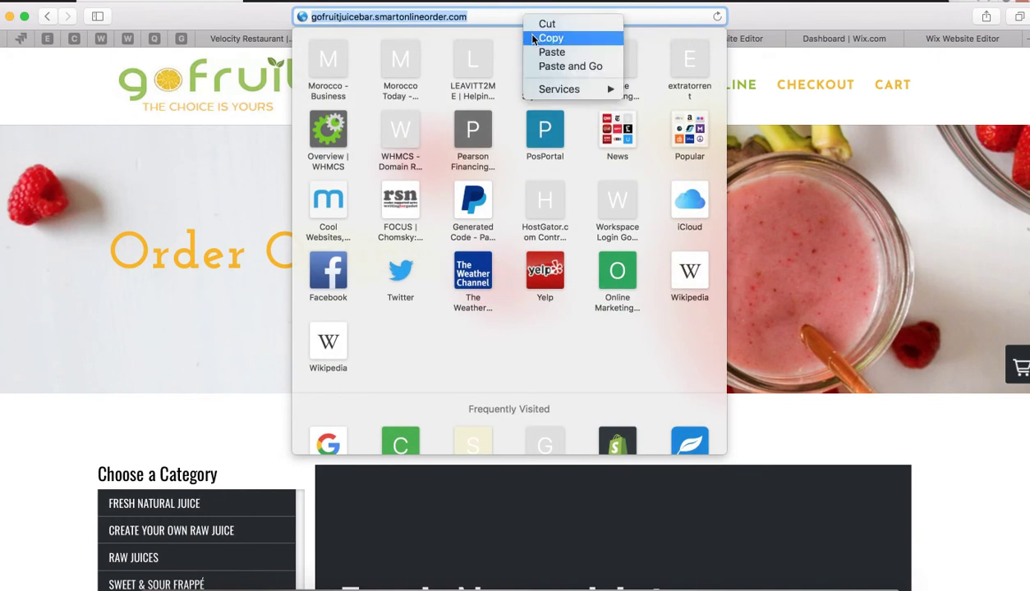
{"action": "left_click", "coordinate": [549, 38]}
{"action": "left_click", "coordinate": [950, 39]}
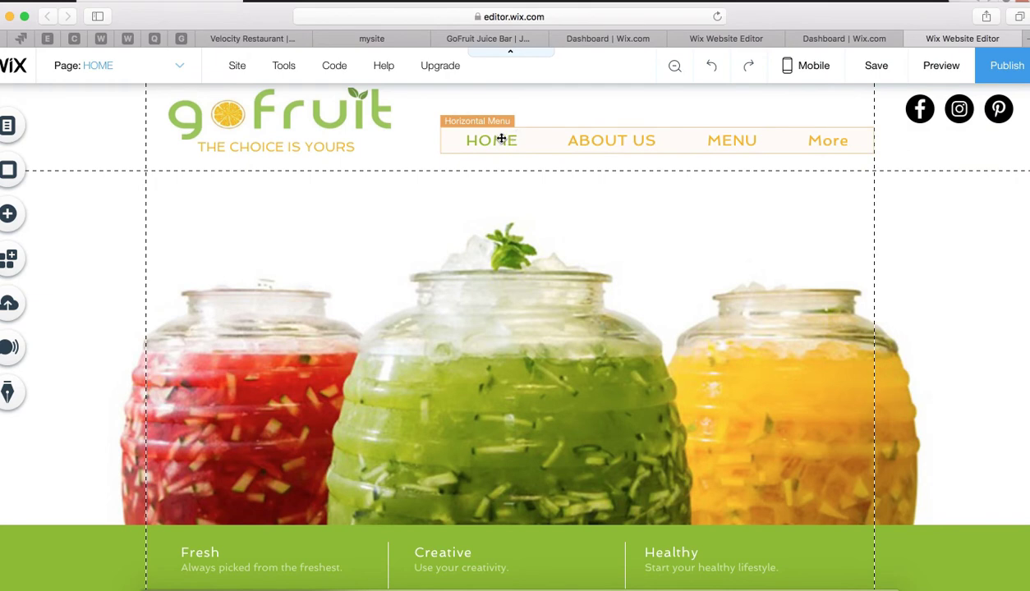
Open the header menu for management and check the ONLINE ORDERS page's settings without changing them
{"action": "right_click", "coordinate": [500, 139]}
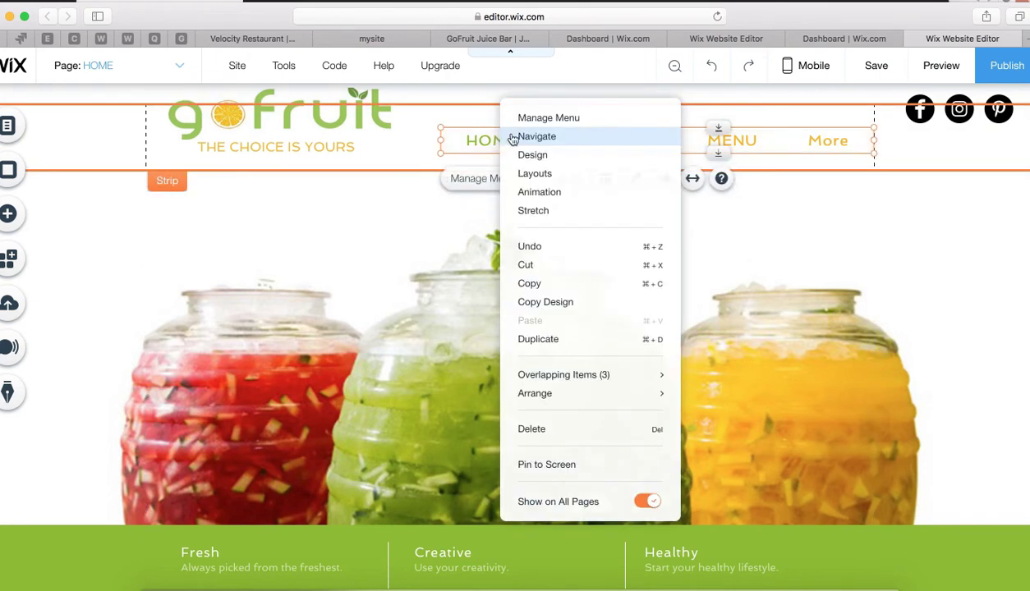
{"action": "left_click", "coordinate": [520, 119]}
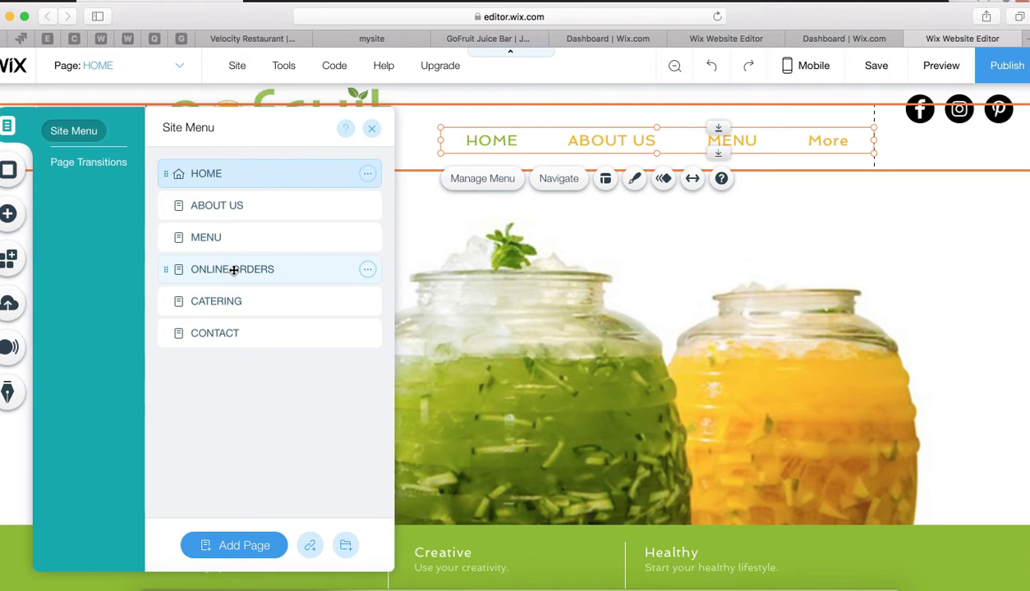
{"action": "left_click", "coordinate": [366, 271]}
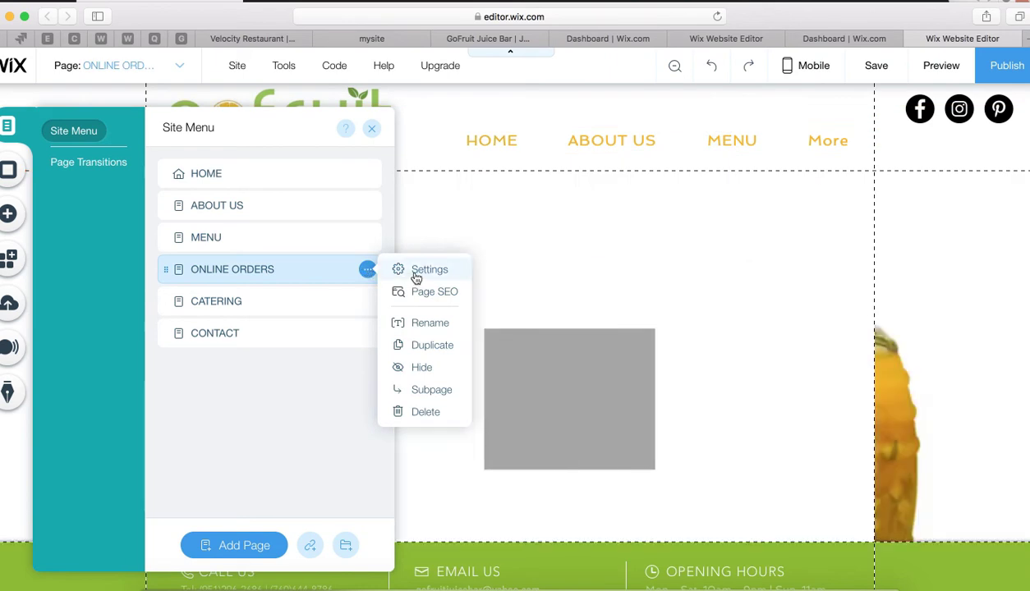
{"action": "left_click", "coordinate": [427, 270]}
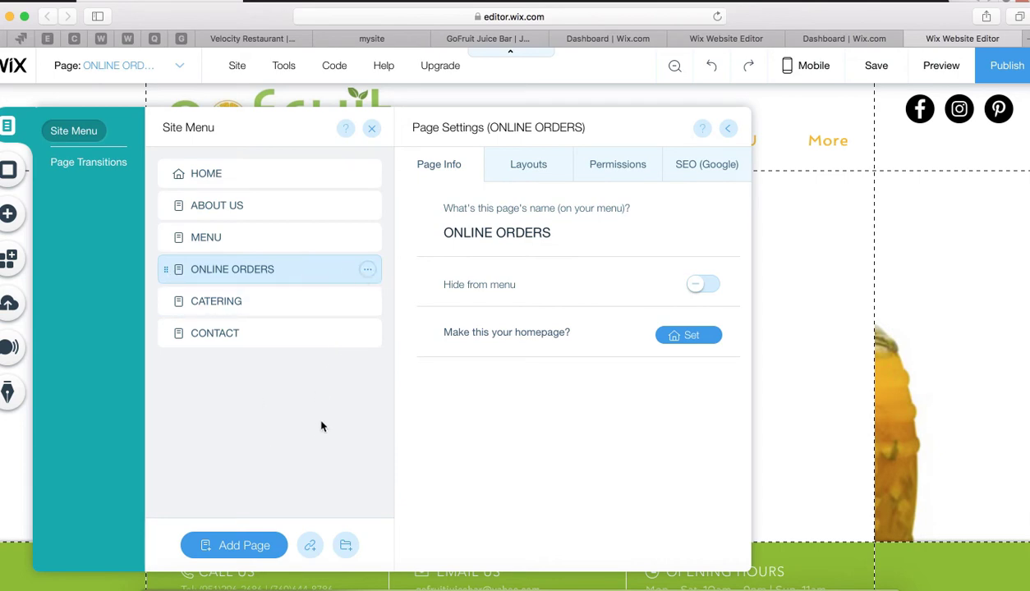
{"action": "left_click", "coordinate": [728, 130]}
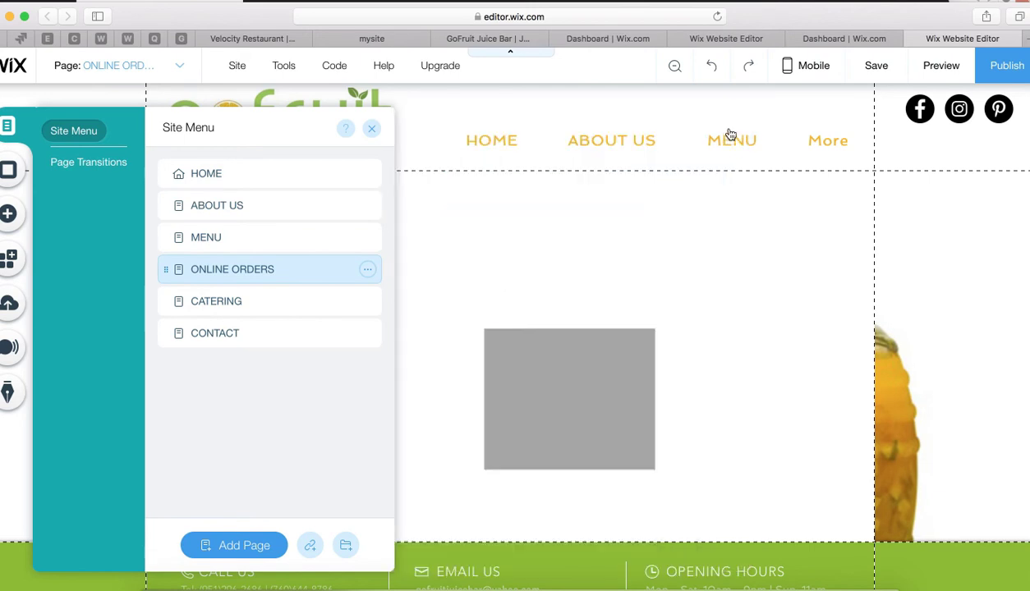
Look through the live GoFruit home page down to the Loyalty Members section and its Join Now link, and return to the editor
{"action": "left_click", "coordinate": [494, 38]}
{"action": "left_click", "coordinate": [384, 39]}
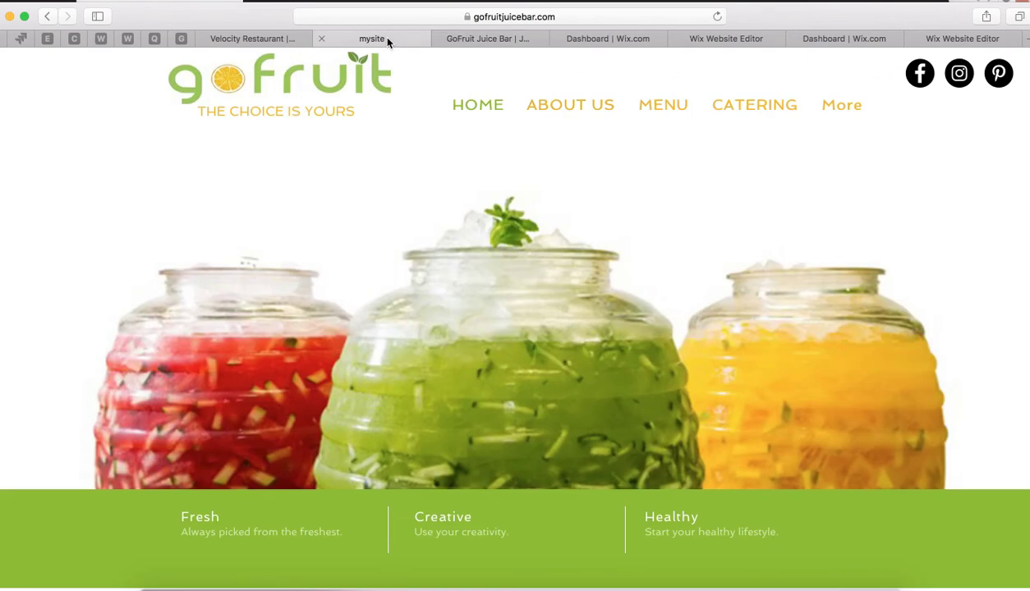
{"action": "scroll", "coordinate": [495, 240], "scroll_direction": "down", "scroll_amount": 3}
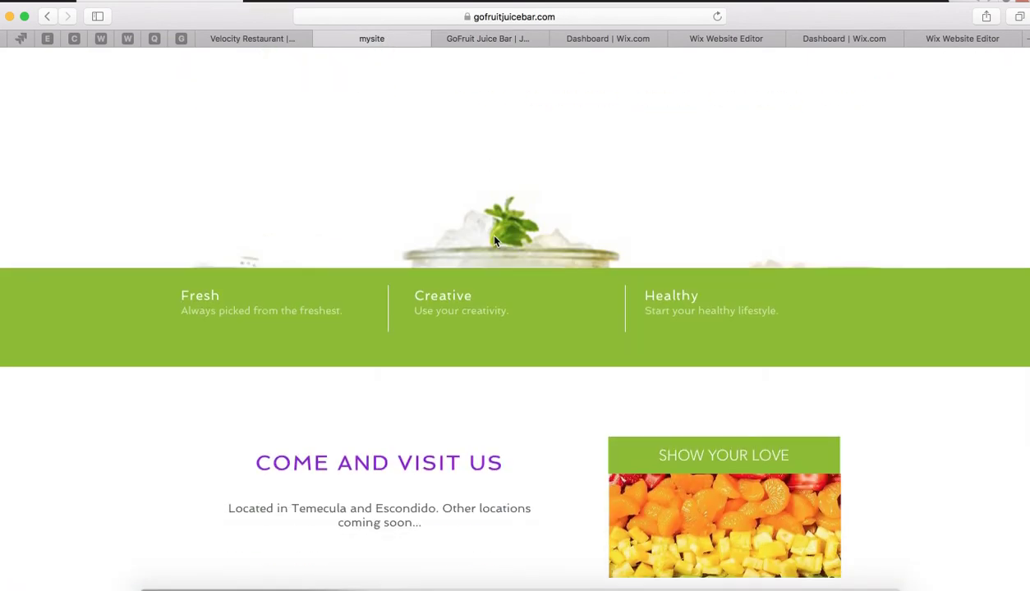
{"action": "scroll", "coordinate": [495, 240], "scroll_direction": "down", "scroll_amount": 10}
{"action": "scroll", "coordinate": [495, 241], "scroll_direction": "down", "scroll_amount": 3}
{"action": "scroll", "coordinate": [526, 365], "scroll_direction": "down", "scroll_amount": 2}
{"action": "scroll", "coordinate": [517, 425], "scroll_direction": "up", "scroll_amount": 2}
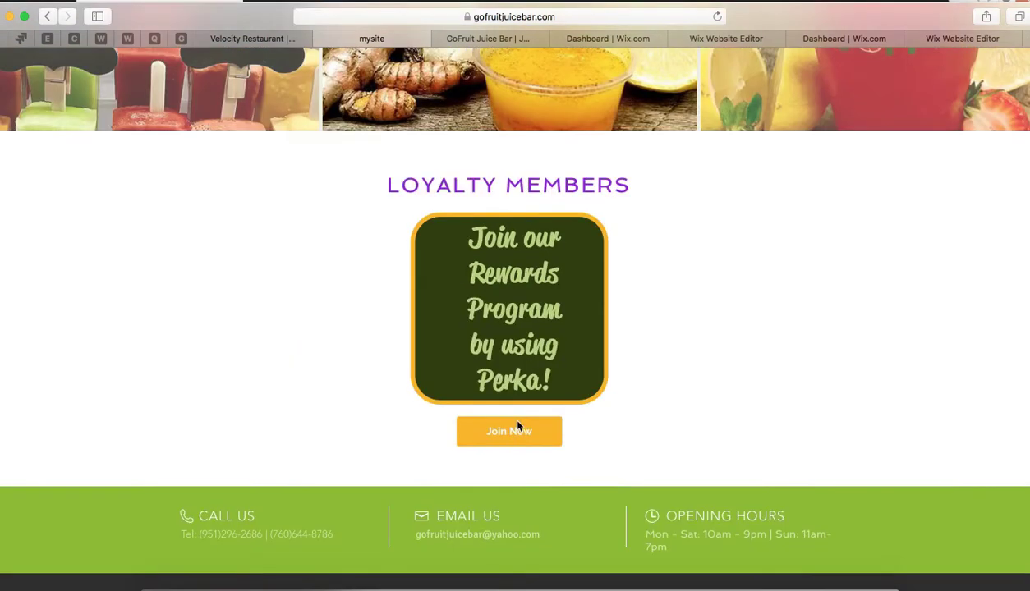
{"action": "left_click", "coordinate": [517, 426]}
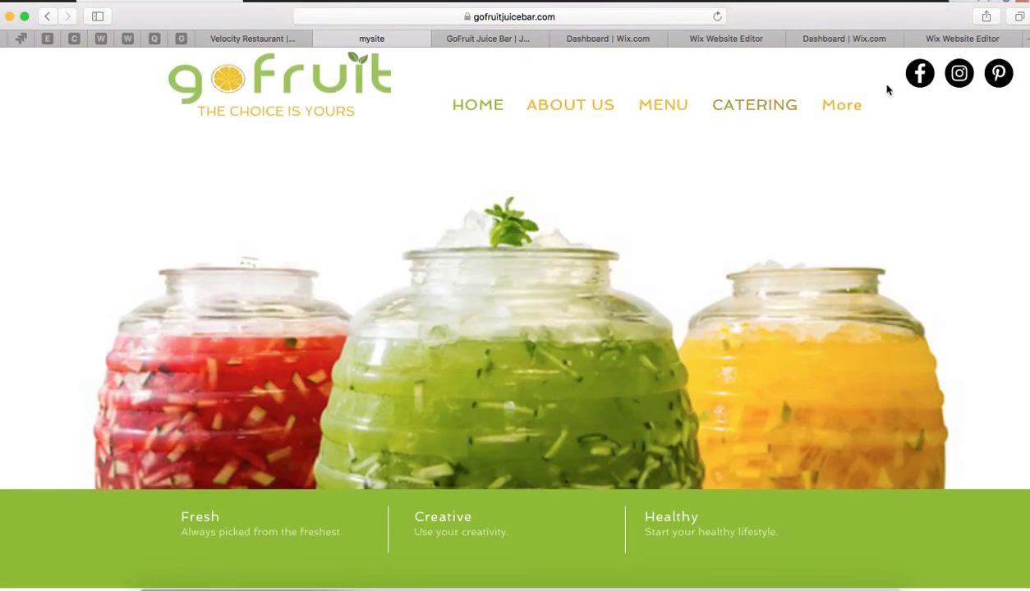
{"action": "left_click", "coordinate": [920, 38]}
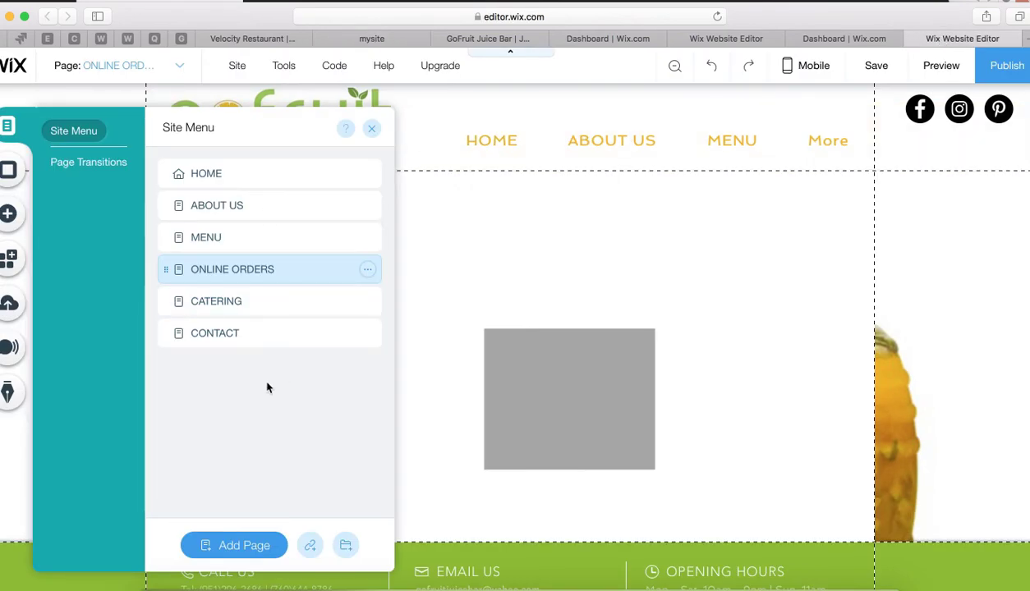
Add a site menu link named ONLINE ORDER to the web address gofruitjuicebar.smartonlineorder.com, opening in a new window
{"action": "left_click", "coordinate": [310, 547]}
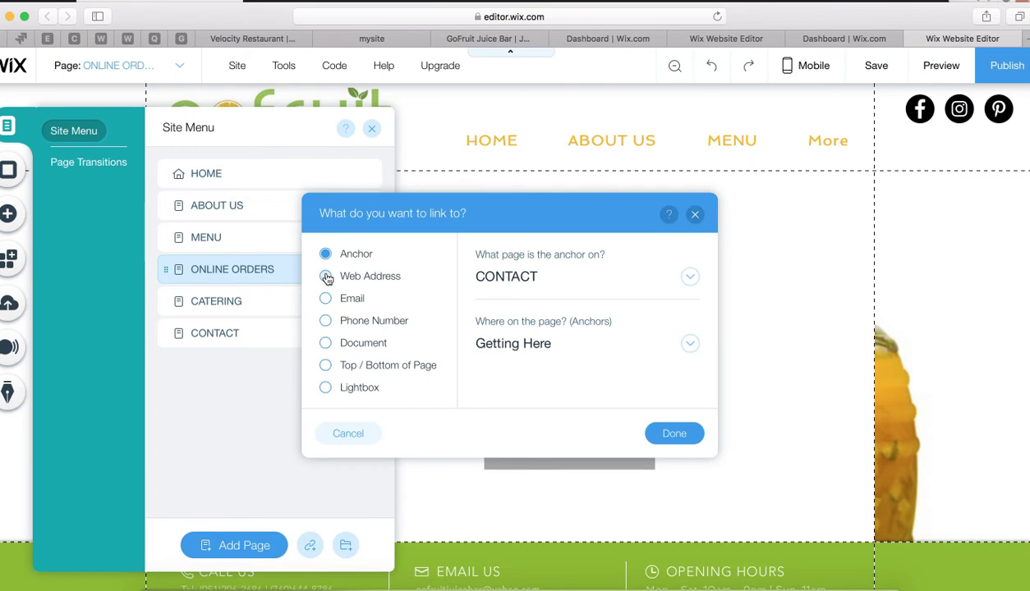
{"action": "left_click", "coordinate": [326, 276]}
{"action": "right_click", "coordinate": [493, 271]}
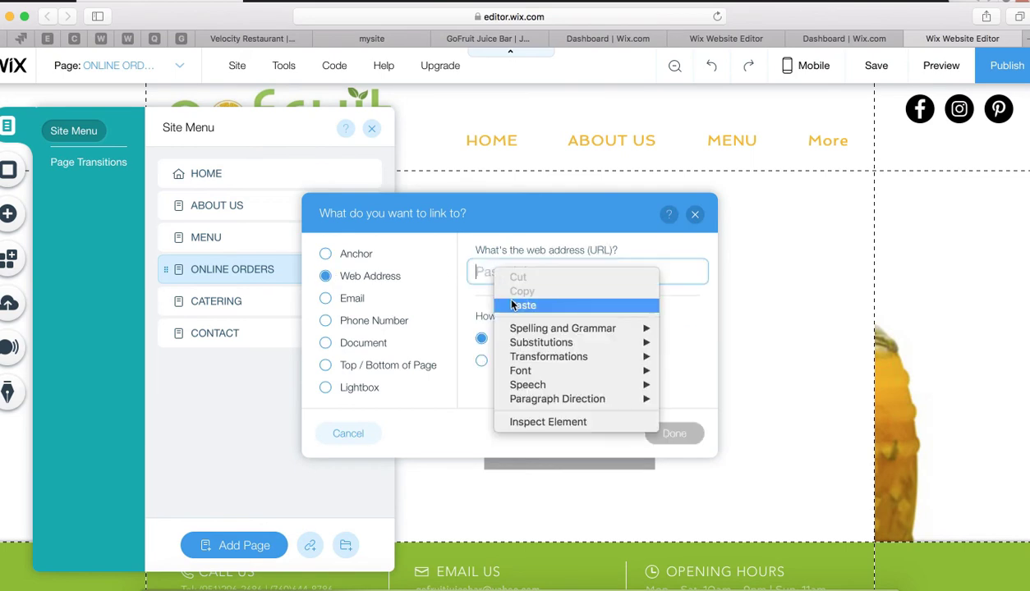
{"action": "left_click", "coordinate": [512, 304]}
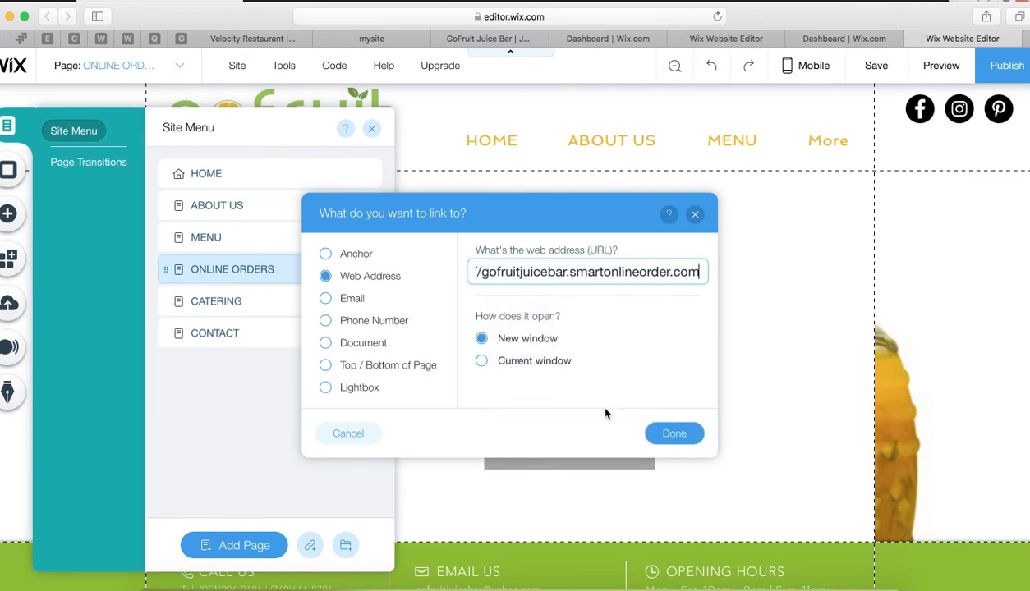
{"action": "left_click", "coordinate": [672, 434]}
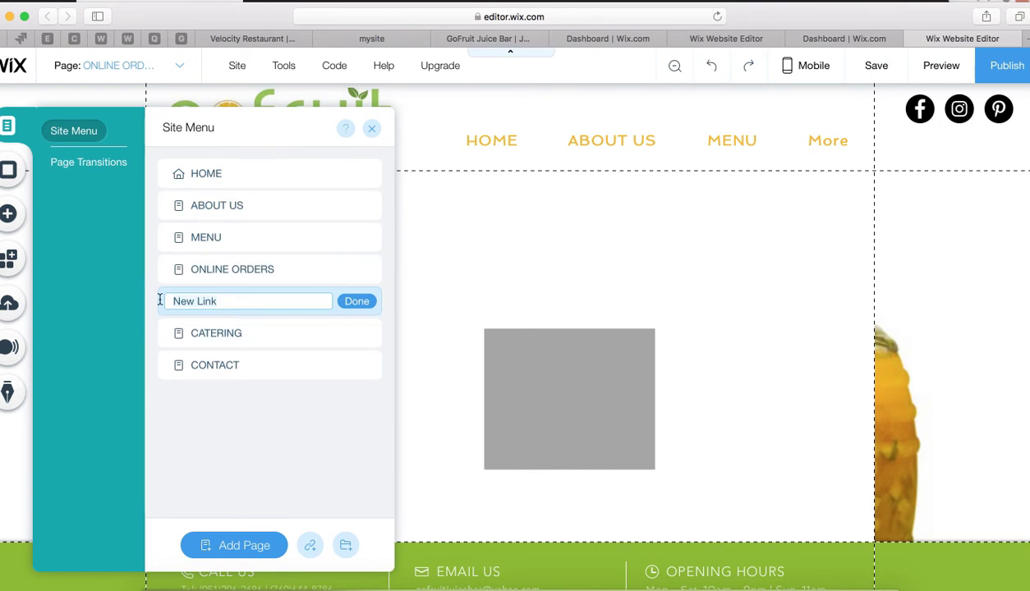
{"action": "type", "text": "ONLINE ORDR"}
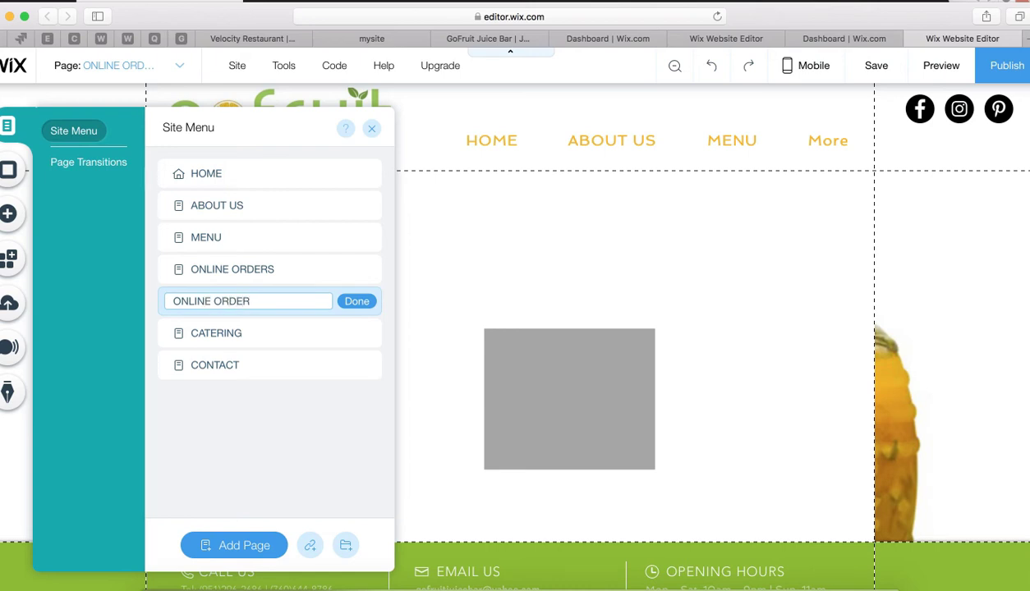
{"action": "left_click", "coordinate": [347, 301]}
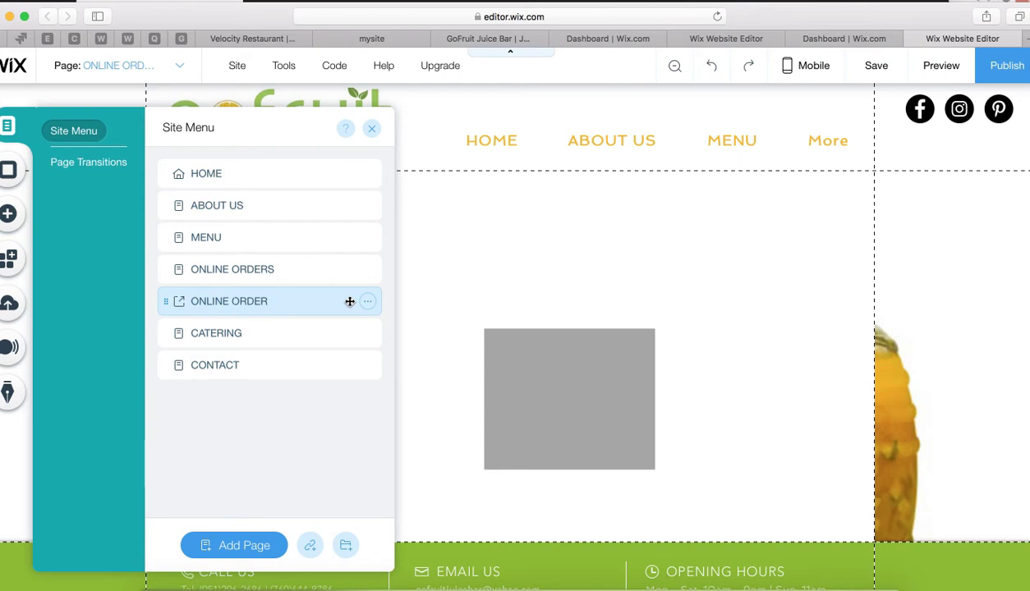
Delete the ONLINE ORDERS page from the site menu and confirm the deletion
{"action": "left_click", "coordinate": [367, 270]}
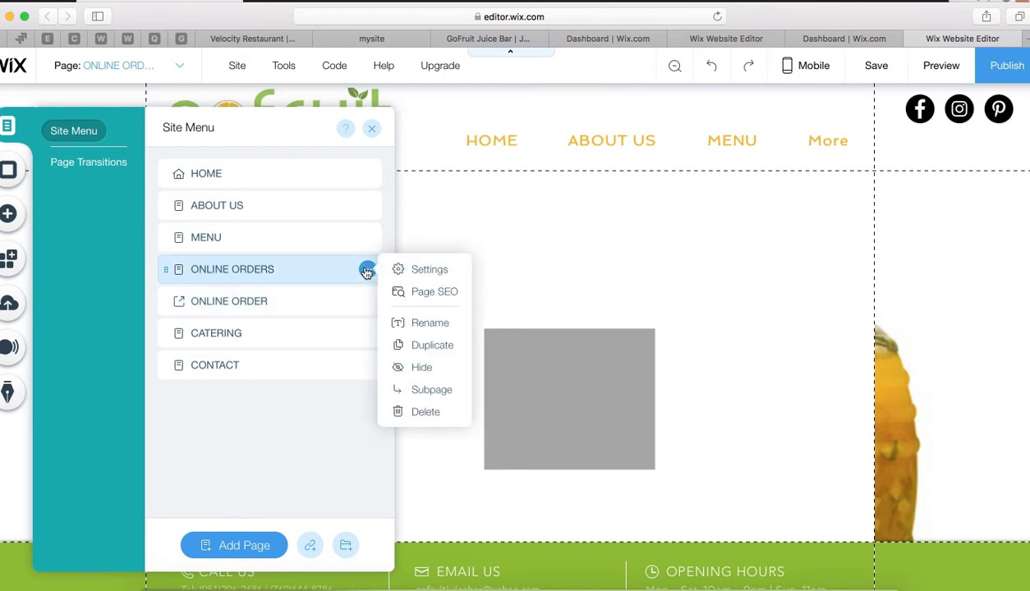
{"action": "left_click", "coordinate": [422, 413]}
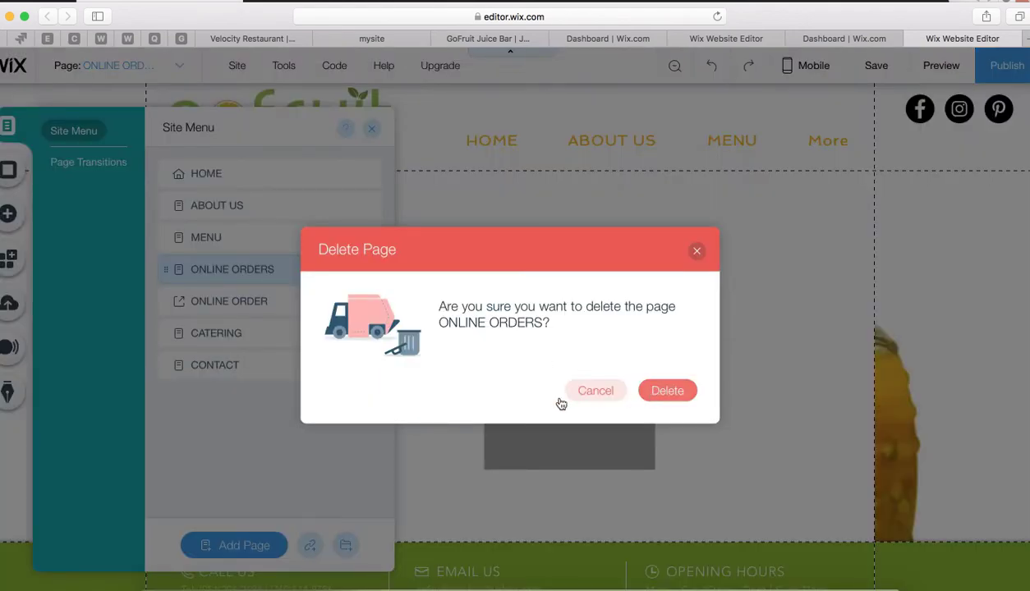
{"action": "left_click", "coordinate": [649, 391]}
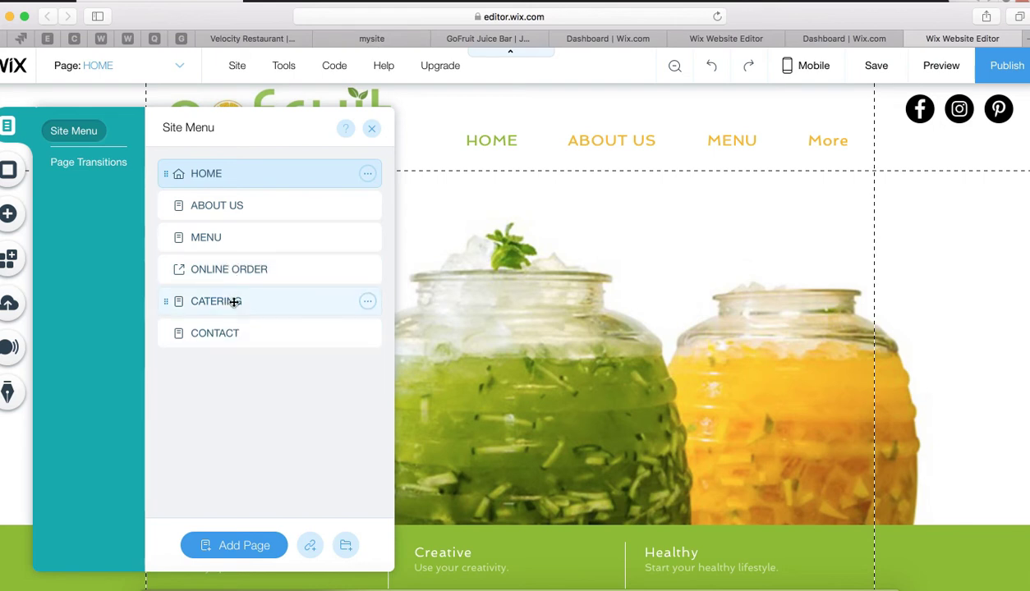
Check the navigation menu and its More entries on the live GoFruit site, and return to the Wix Editor
{"action": "left_click", "coordinate": [377, 41]}
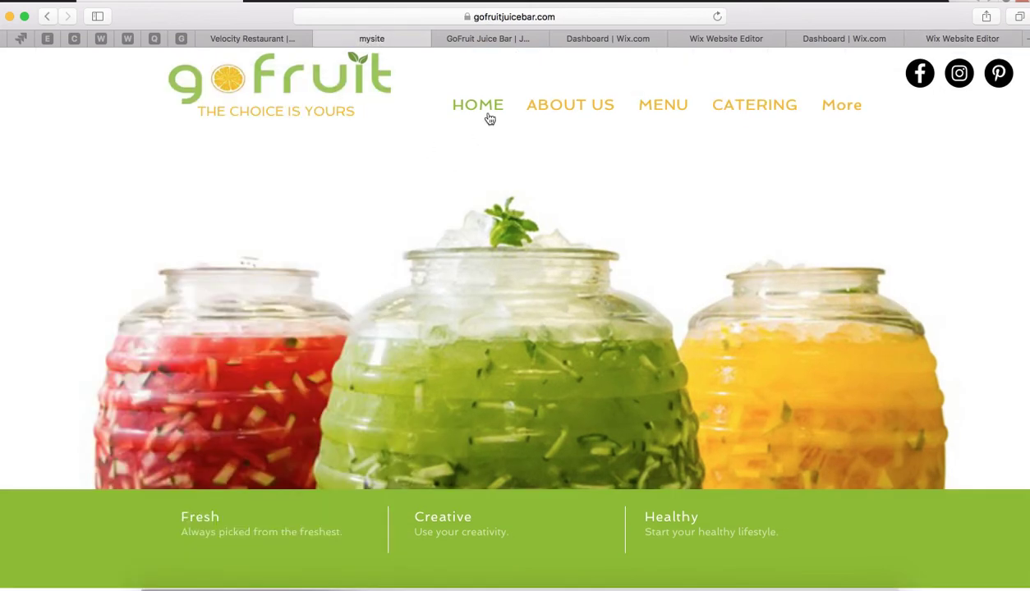
{"action": "mouse_move", "coordinate": [841, 107]}
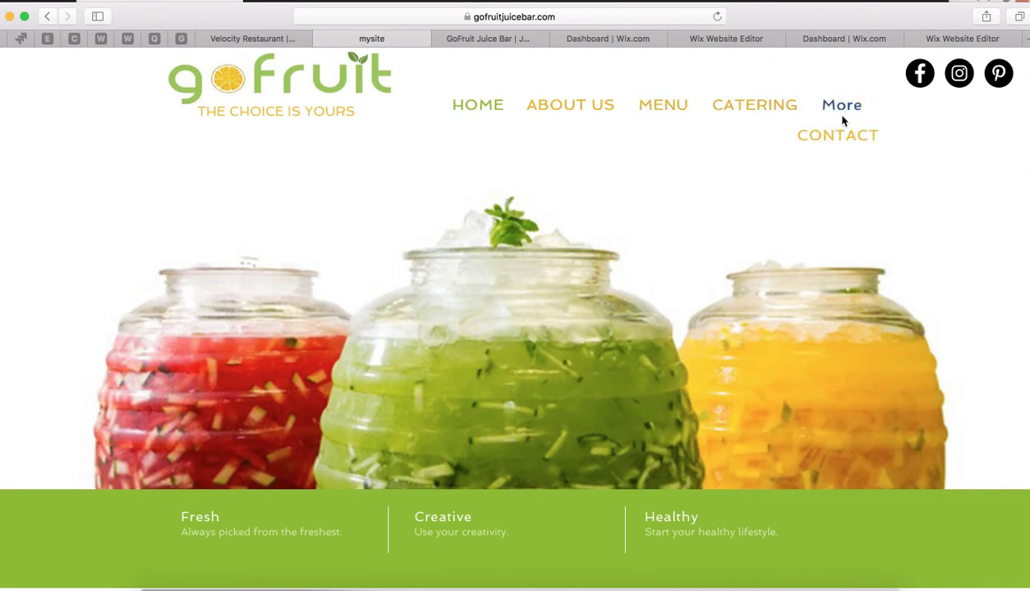
{"action": "scroll", "coordinate": [566, 179], "scroll_direction": "up", "scroll_amount": 1}
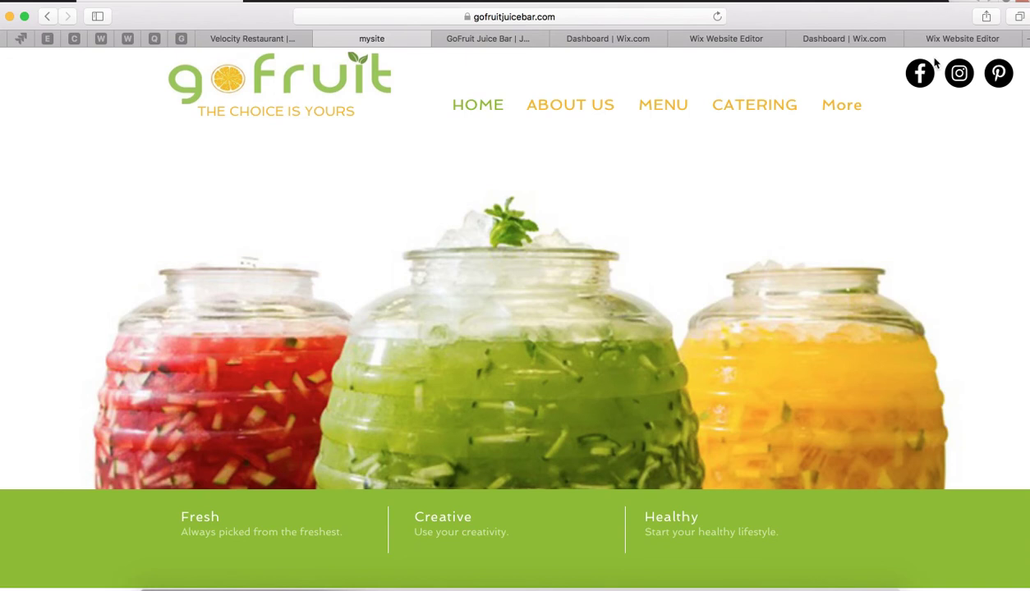
{"action": "left_click", "coordinate": [954, 39]}
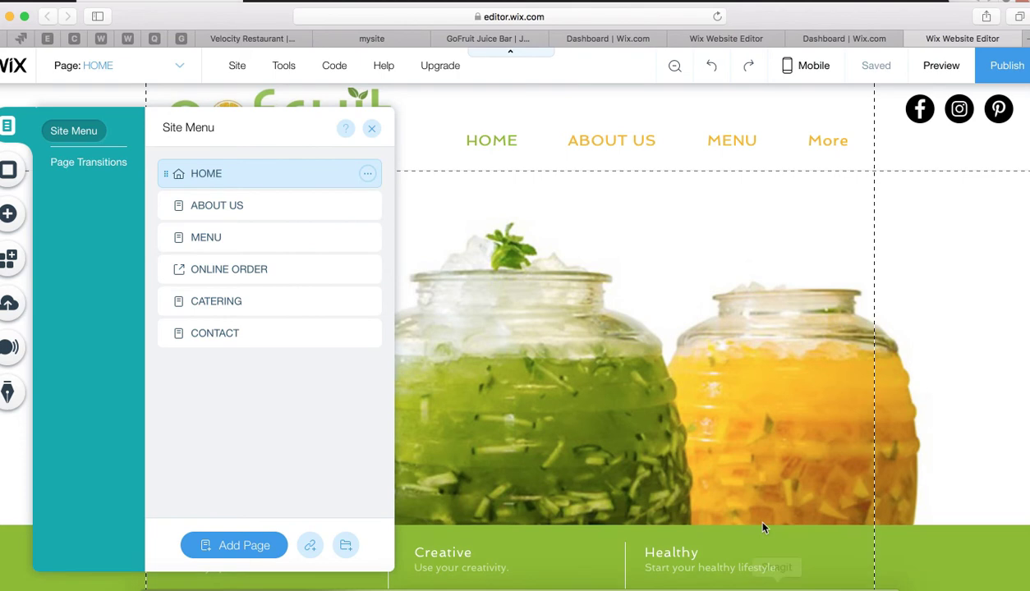
{"action": "right_click", "coordinate": [776, 585]}
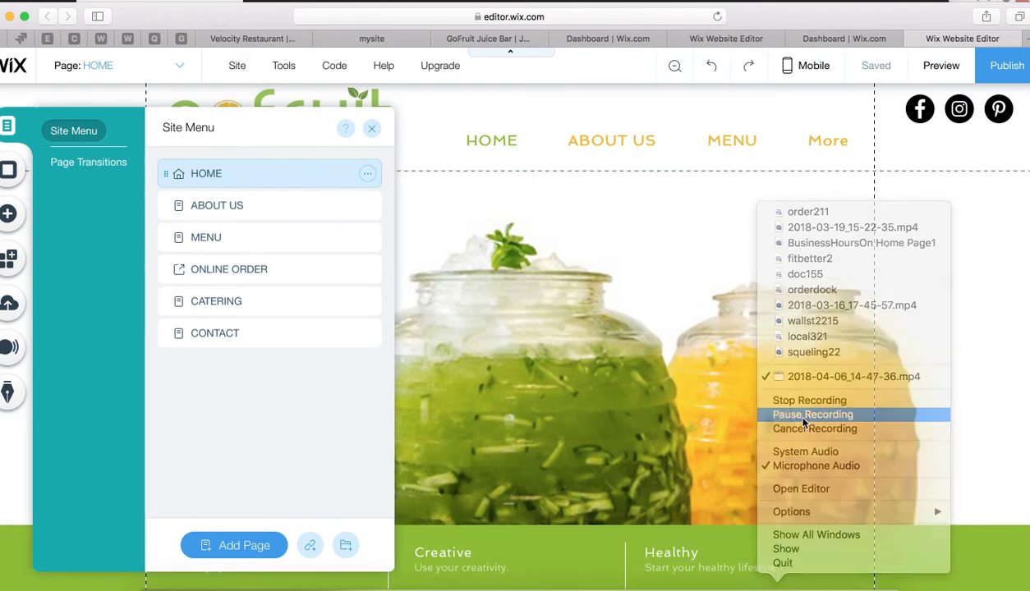
{"action": "left_click", "coordinate": [804, 415]}
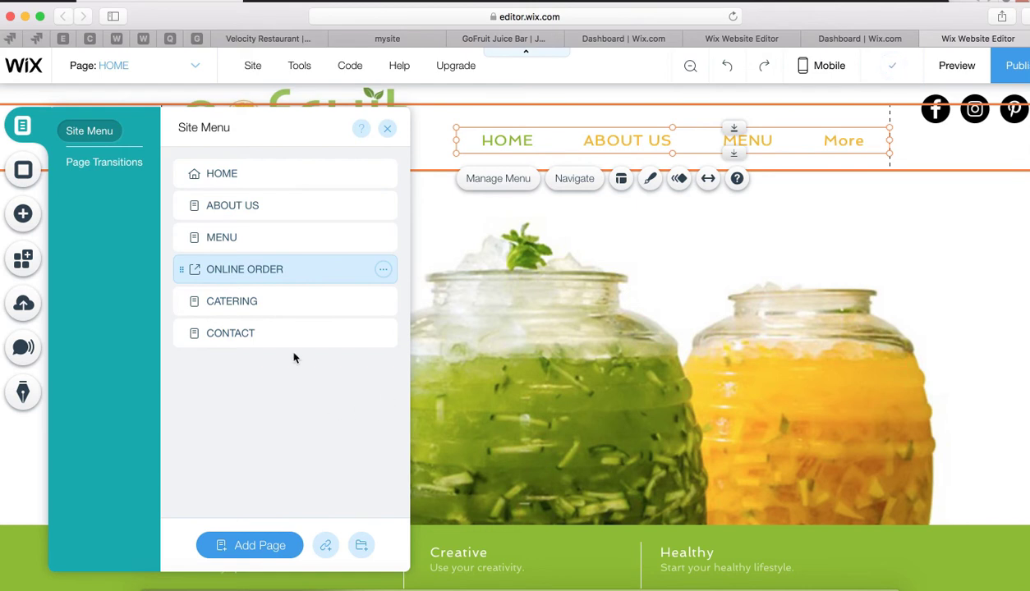
Move the ONLINE ORDER link directly below HOME in the site menu and widen the header menu so MENU also fits
{"action": "left_click_drag", "start_coordinate": [252, 267], "coordinate": [250, 210]}
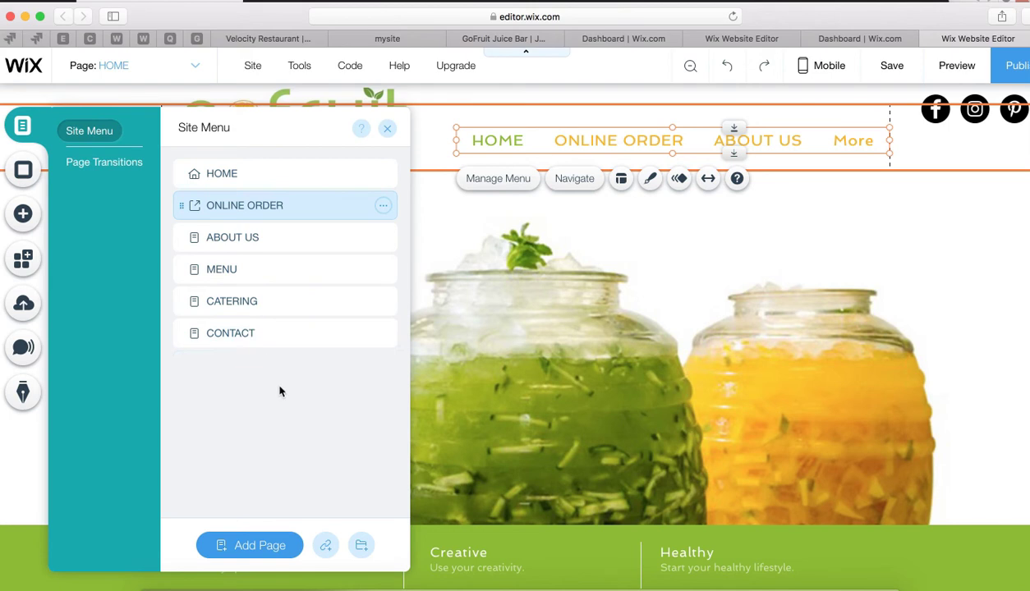
{"action": "left_click_drag", "start_coordinate": [890, 141], "coordinate": [956, 140]}
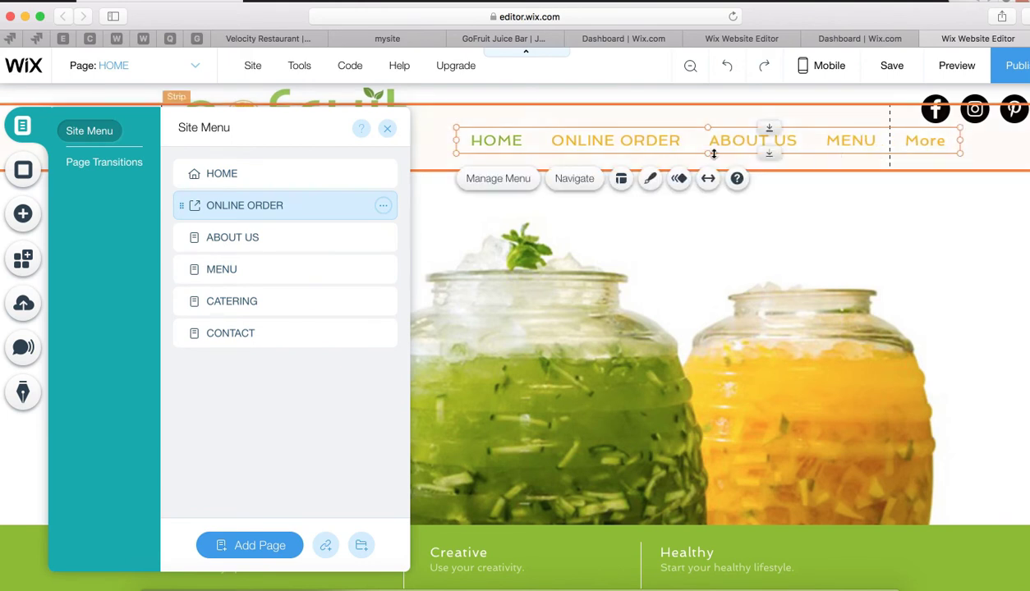
{"action": "left_click_drag", "start_coordinate": [454, 140], "coordinate": [450, 139]}
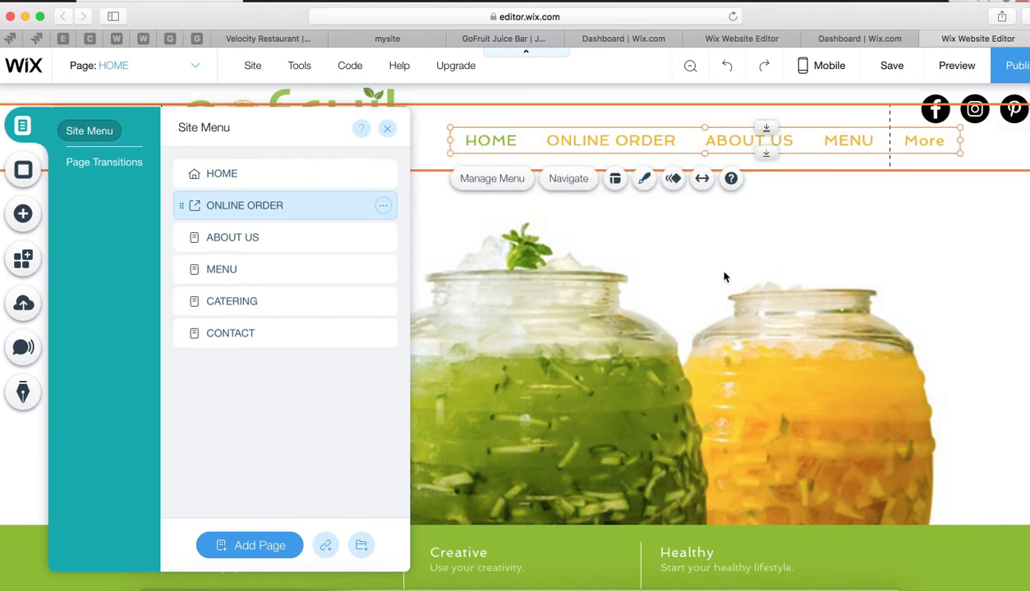
Preview the site and check the header menu, its More entries and the upper part of the home page
{"action": "left_click", "coordinate": [957, 72]}
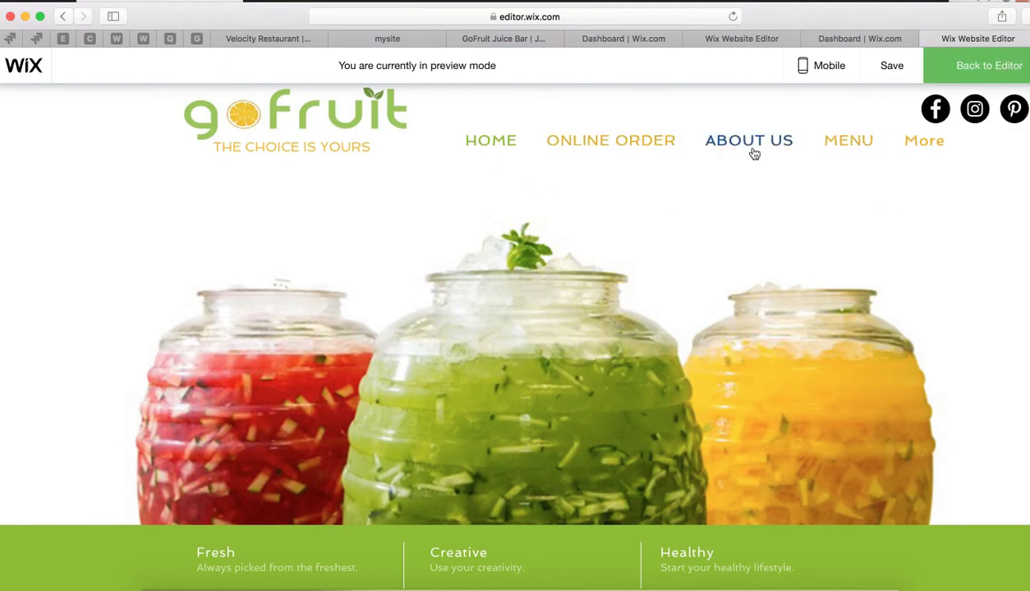
{"action": "mouse_move", "coordinate": [923, 144]}
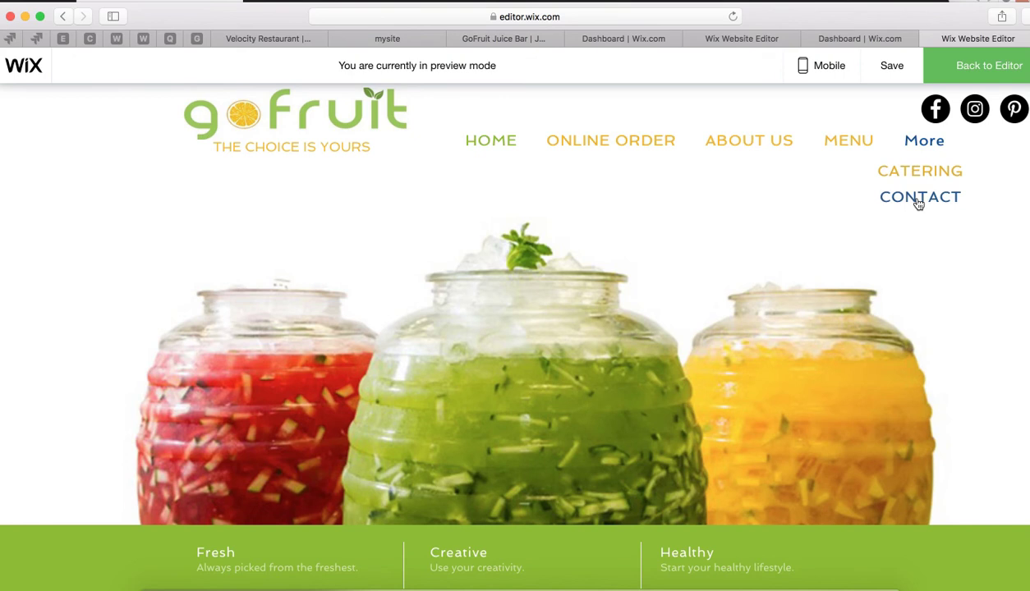
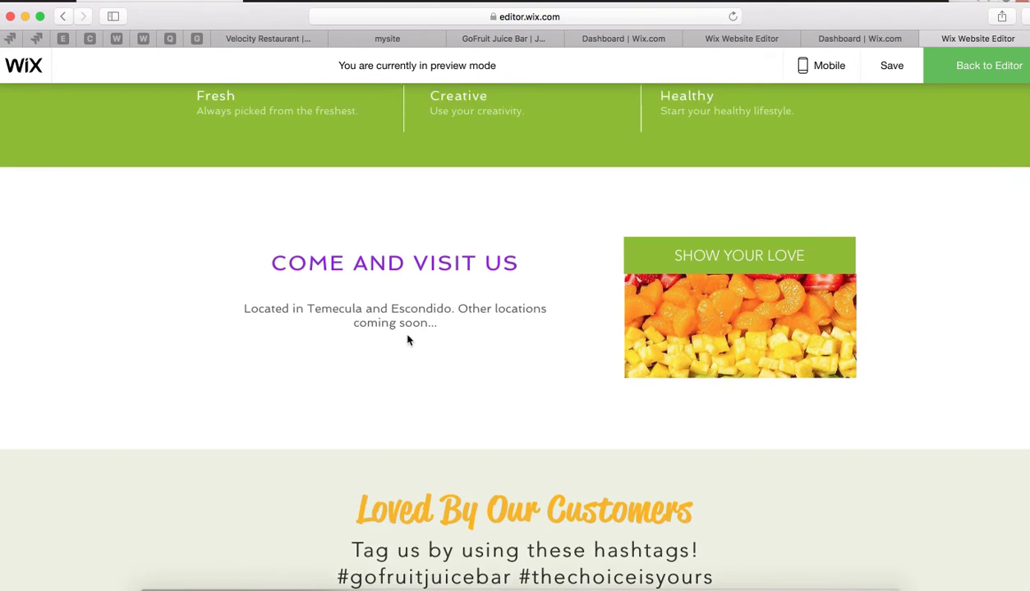
{"action": "scroll", "coordinate": [474, 367], "scroll_direction": "up", "scroll_amount": 5}
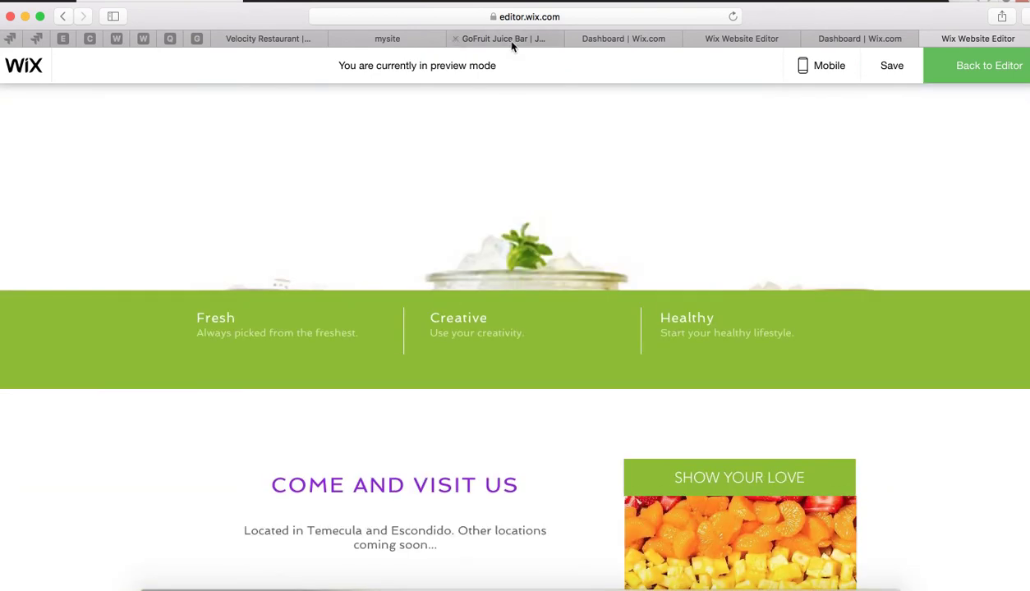
Look through the live GoFruit home page down to Loved By Our Customers, and return to the Wix preview
{"action": "left_click", "coordinate": [511, 41]}
{"action": "left_click", "coordinate": [407, 41]}
{"action": "scroll", "coordinate": [419, 298], "scroll_direction": "down", "scroll_amount": 6}
{"action": "scroll", "coordinate": [419, 298], "scroll_direction": "down", "scroll_amount": 4}
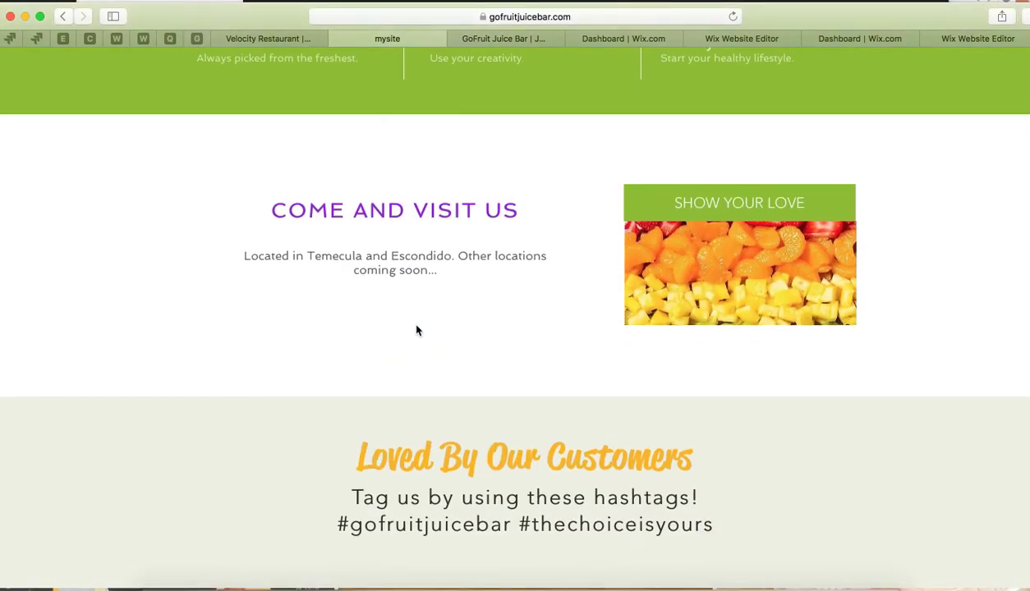
{"action": "scroll", "coordinate": [865, 135], "scroll_direction": "up", "scroll_amount": 1}
{"action": "left_click", "coordinate": [985, 39]}
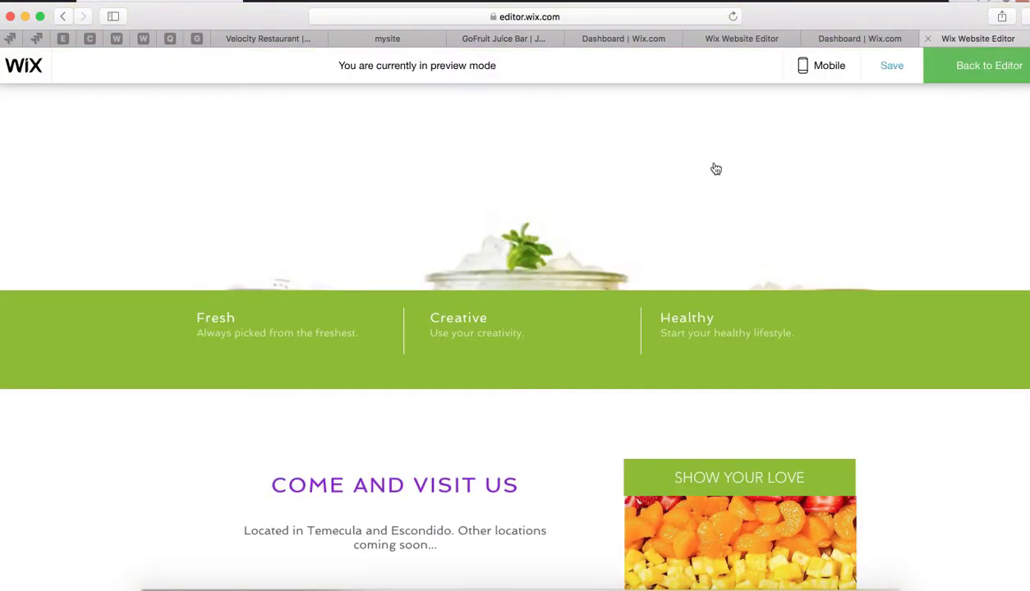
Review the previewed home page, return to editing and locate the Come And Visit Us section
{"action": "scroll", "coordinate": [464, 385], "scroll_direction": "down", "scroll_amount": 3}
{"action": "scroll", "coordinate": [419, 418], "scroll_direction": "down", "scroll_amount": 3}
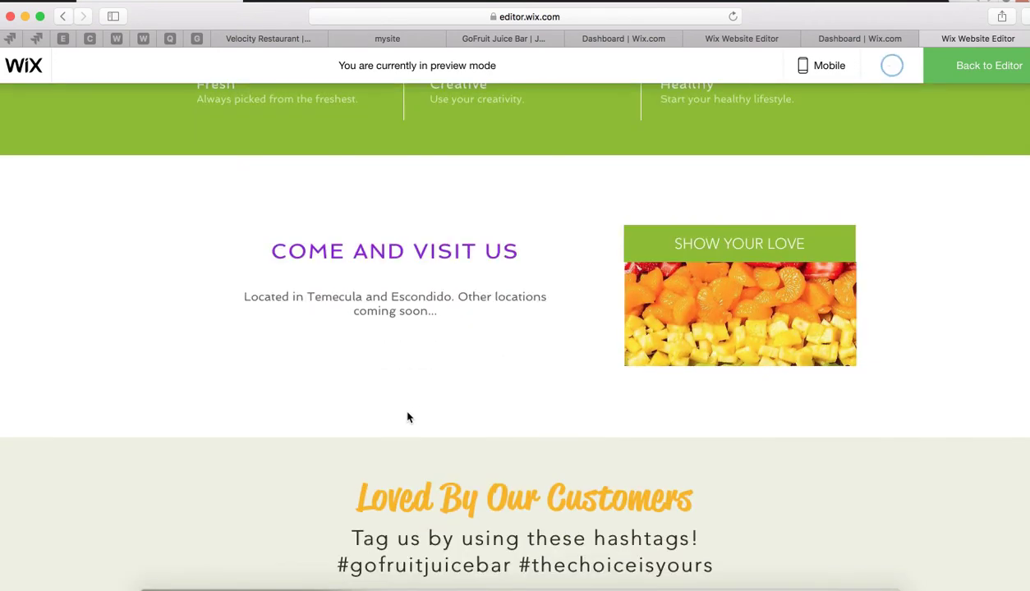
{"action": "scroll", "coordinate": [418, 378], "scroll_direction": "up", "scroll_amount": 10}
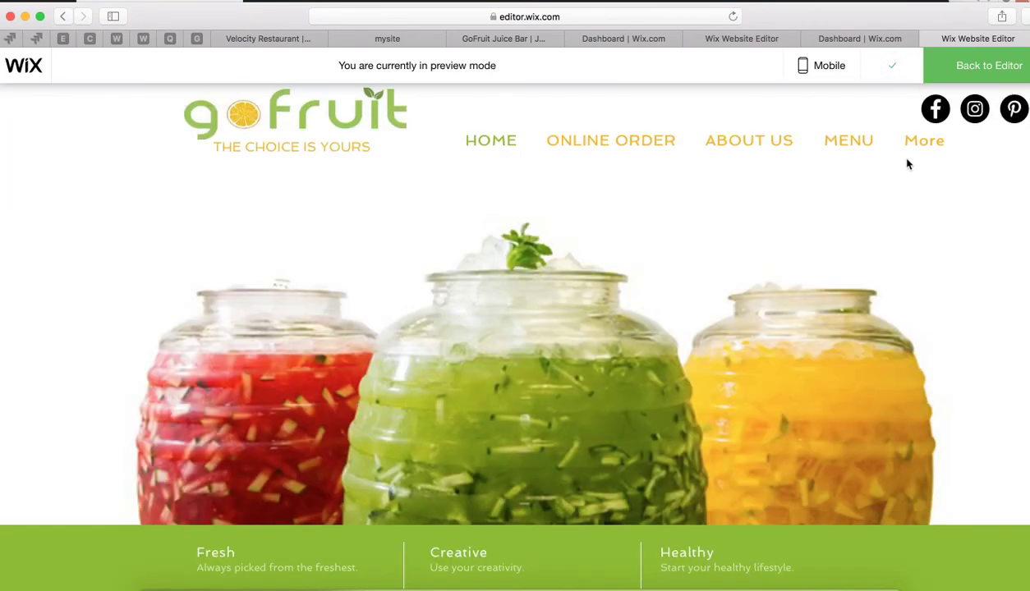
{"action": "left_click", "coordinate": [977, 66]}
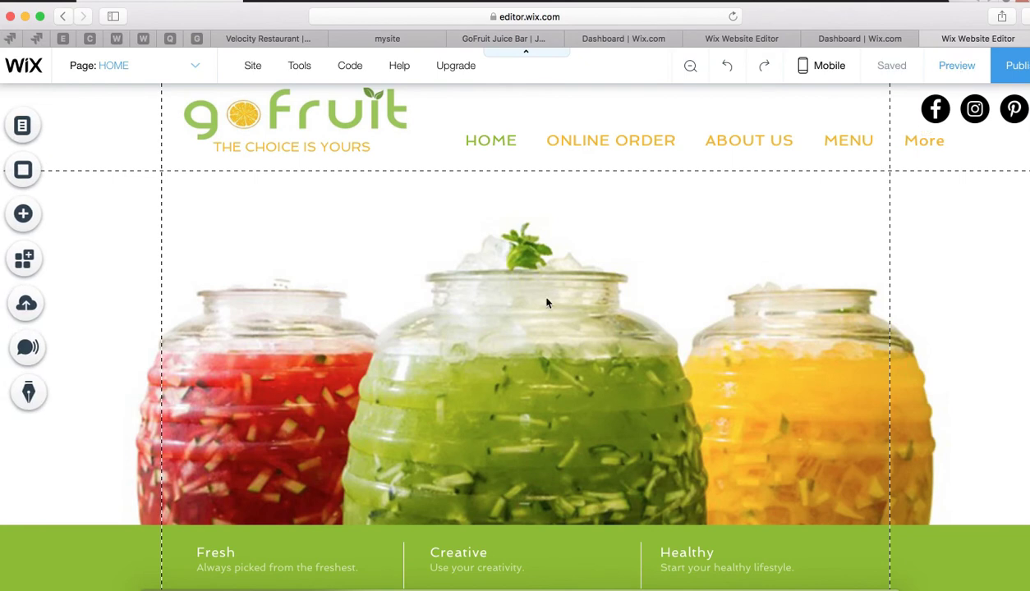
{"action": "scroll", "coordinate": [402, 384], "scroll_direction": "down", "scroll_amount": 6}
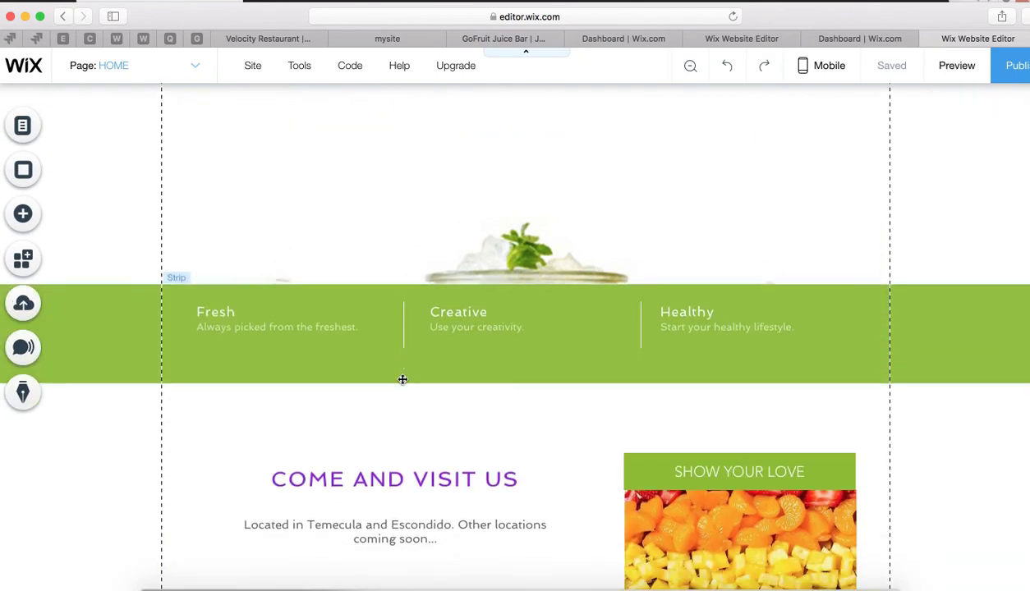
{"action": "scroll", "coordinate": [361, 433], "scroll_direction": "down", "scroll_amount": 5}
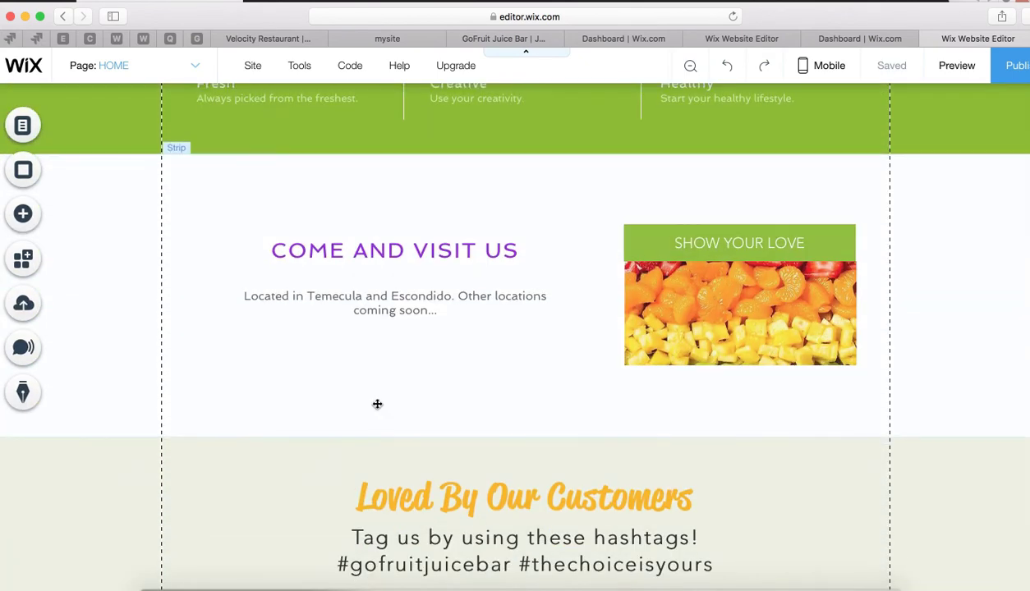
{"action": "right_click", "coordinate": [385, 350]}
{"action": "mouse_move", "coordinate": [386, 349]}
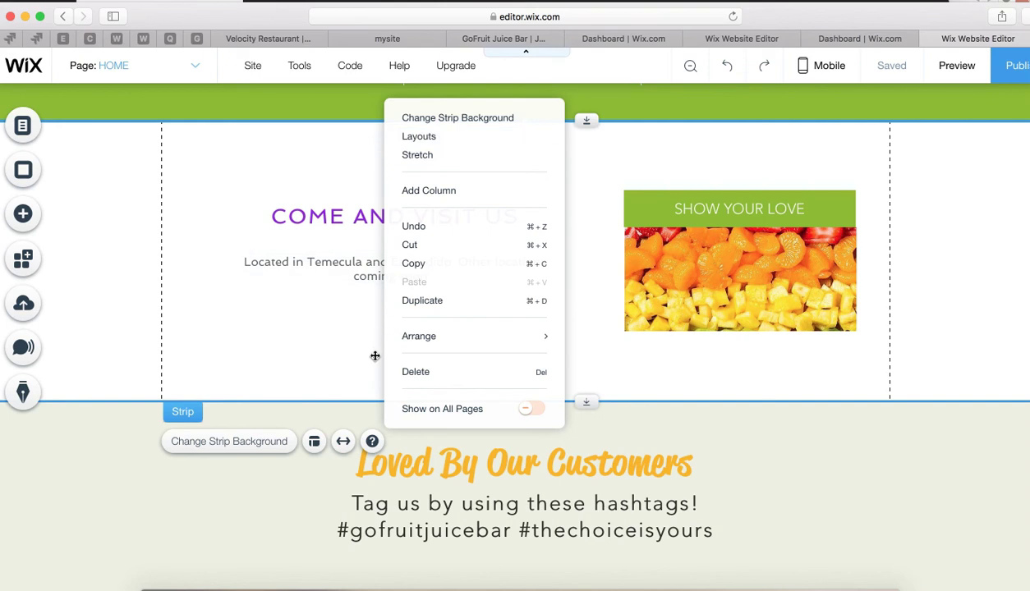
{"action": "left_click", "coordinate": [332, 367]}
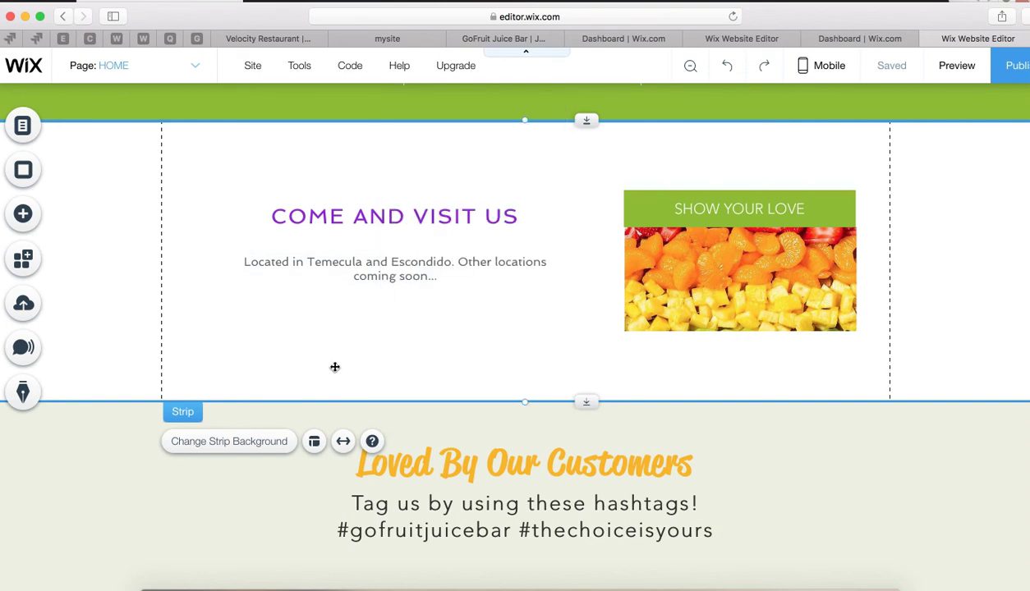
Add the orange button from My Buttons, place it beneath the Come And Visit Us text and widen it
{"action": "left_click", "coordinate": [51, 222]}
{"action": "left_click", "coordinate": [87, 218]}
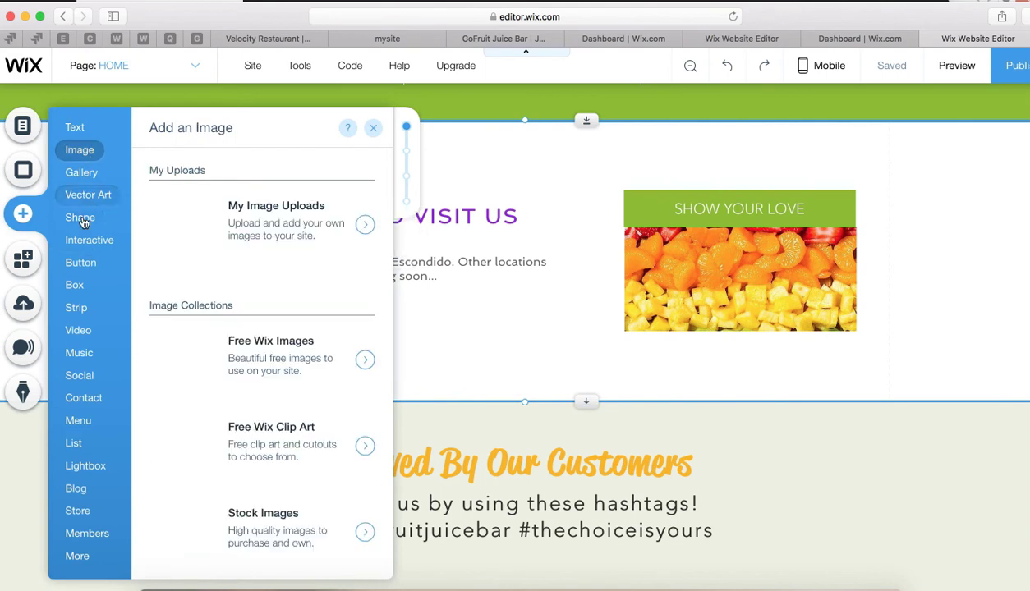
{"action": "left_click", "coordinate": [82, 264]}
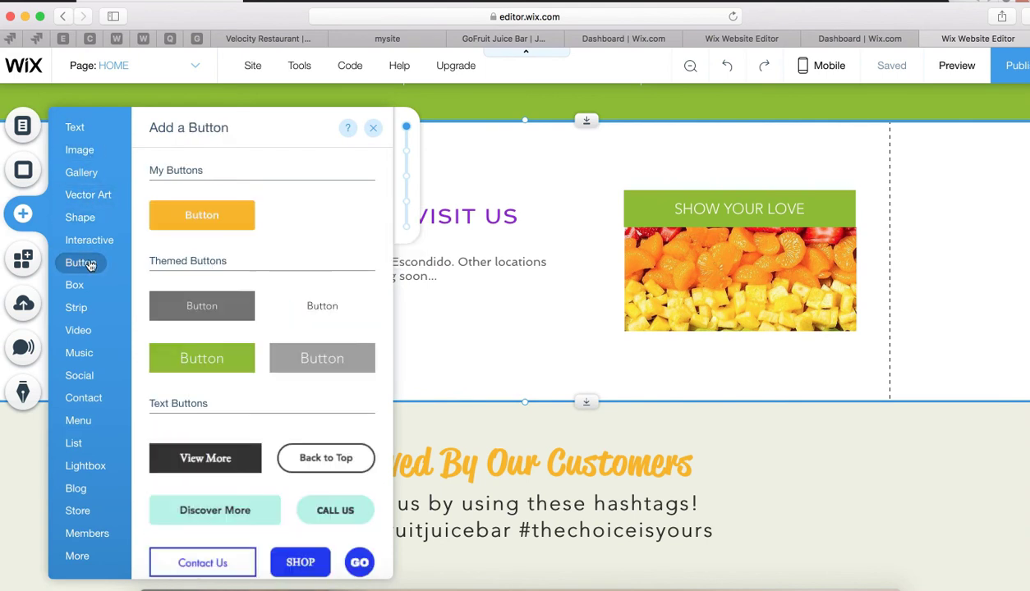
{"action": "left_click", "coordinate": [189, 226]}
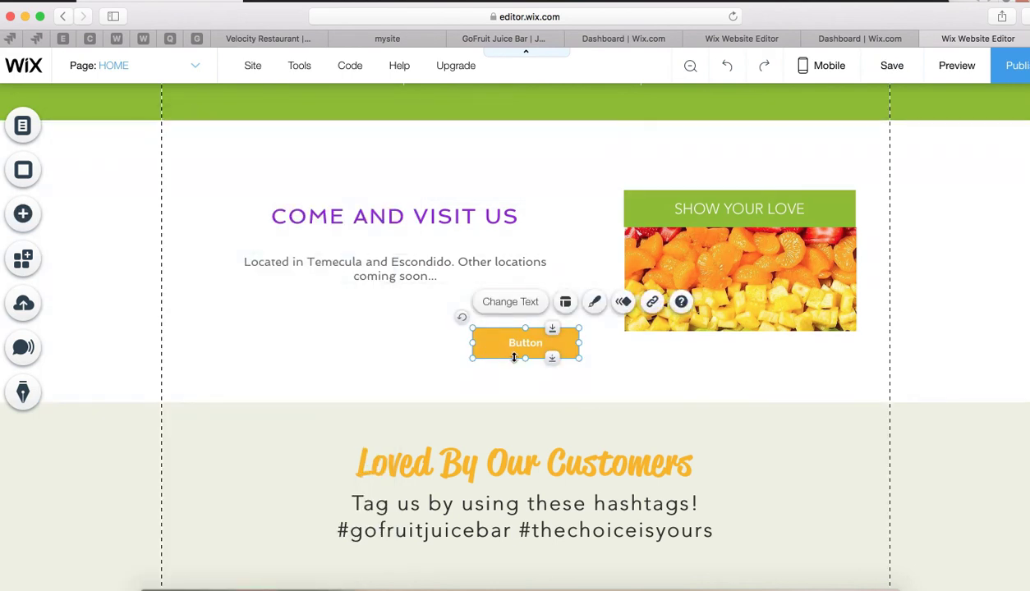
{"action": "left_click_drag", "start_coordinate": [513, 351], "coordinate": [365, 360]}
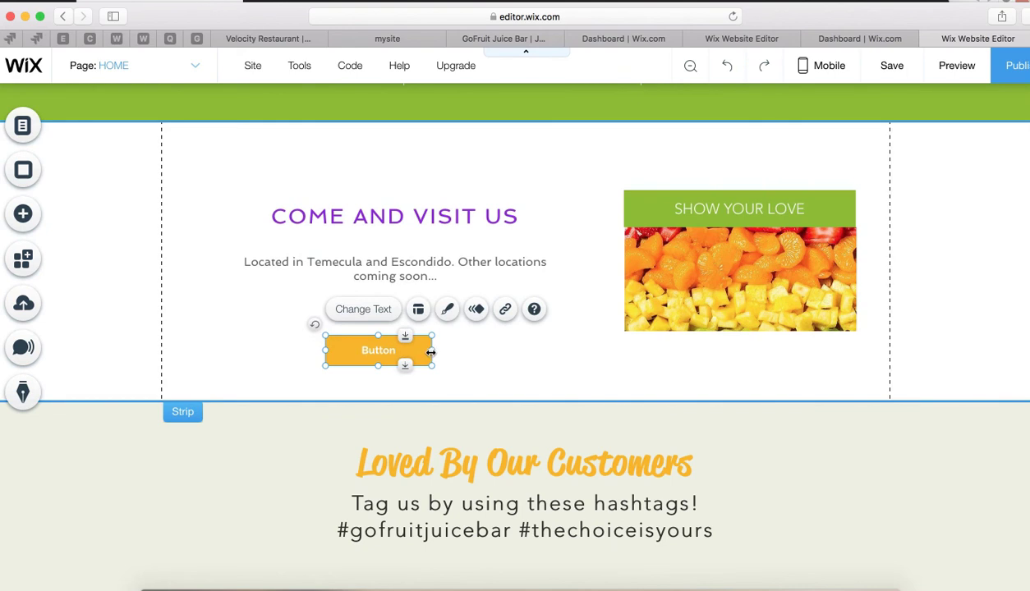
{"action": "left_click_drag", "start_coordinate": [433, 351], "coordinate": [469, 350]}
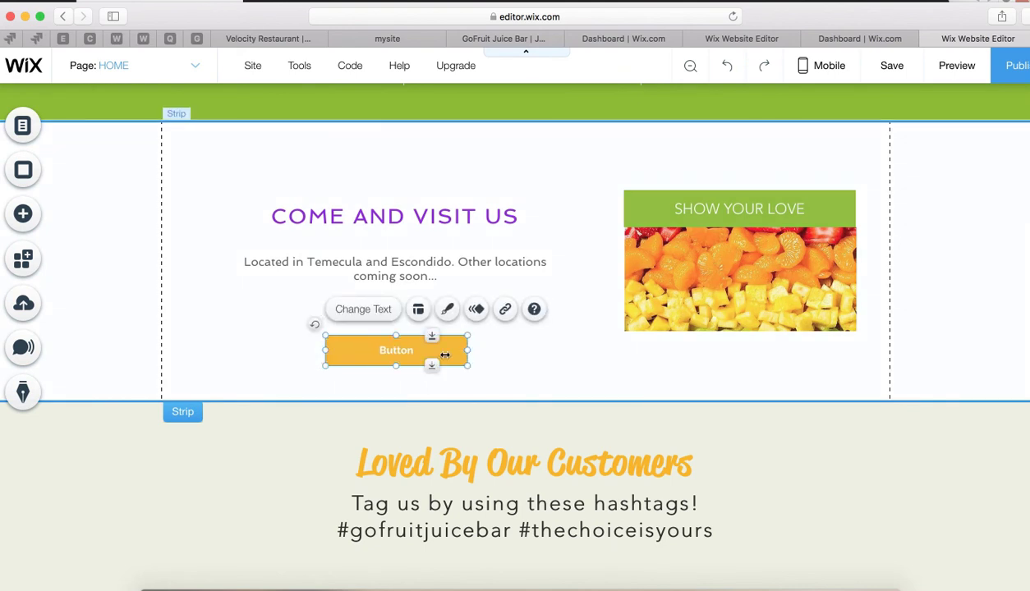
Link the new orange button to the web address gofruitjuicebar.smartonlineorder.com, opening in a new window
{"action": "right_click", "coordinate": [401, 353]}
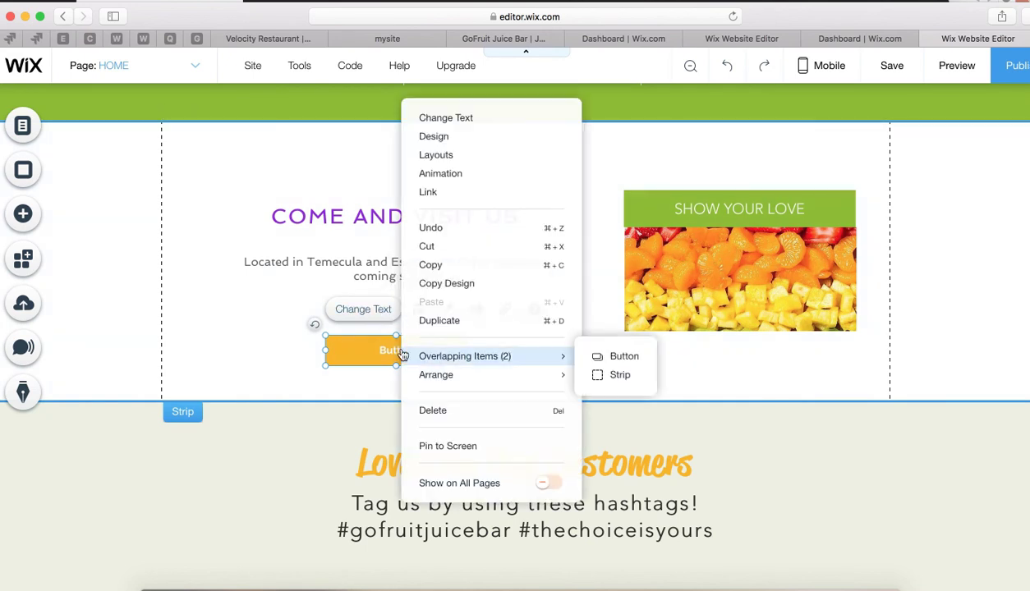
{"action": "left_click", "coordinate": [427, 193]}
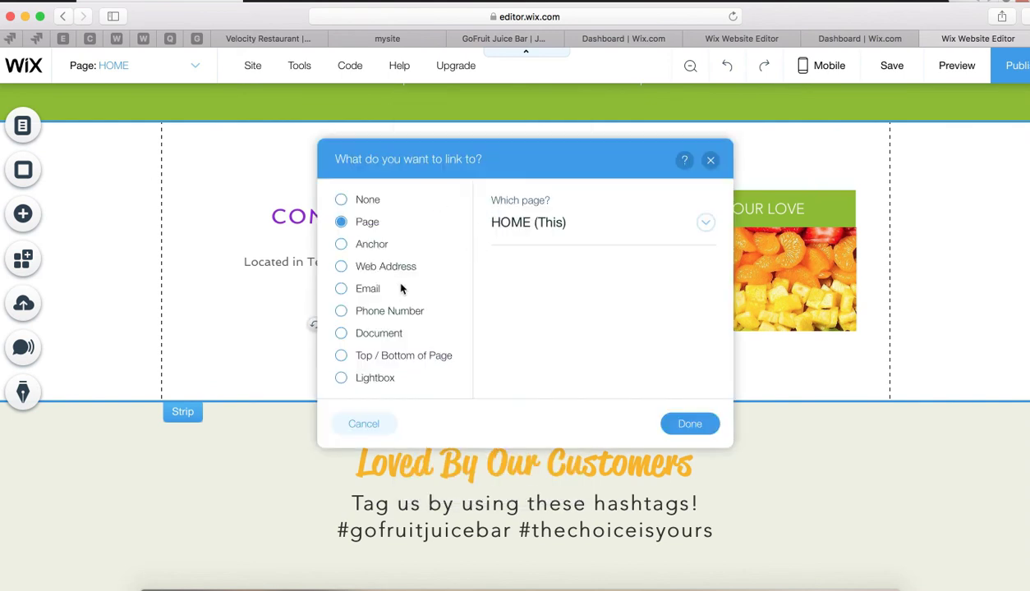
{"action": "left_click", "coordinate": [341, 266]}
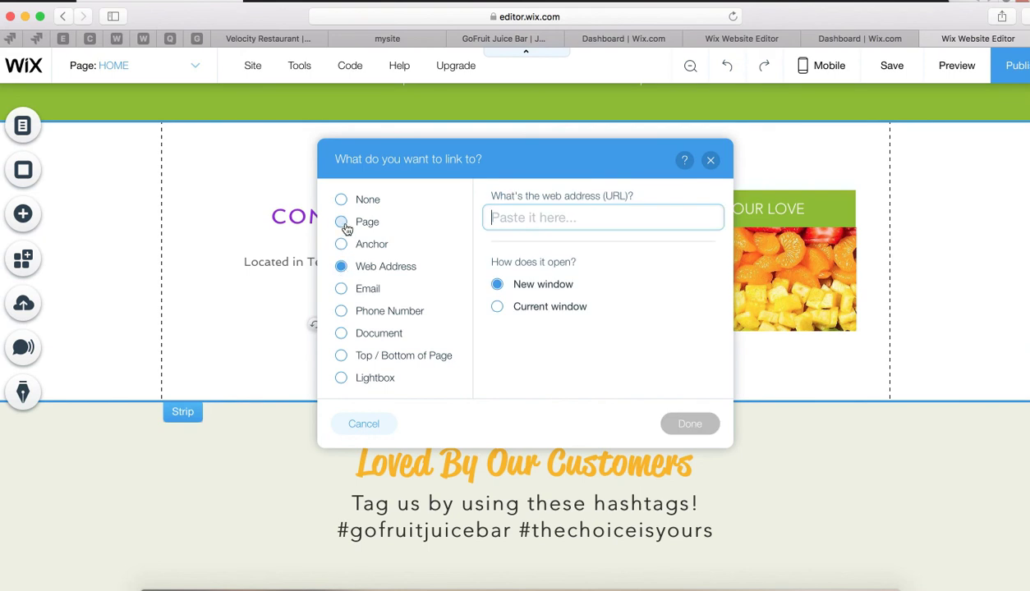
{"action": "right_click", "coordinate": [509, 215]}
{"action": "left_click", "coordinate": [526, 244]}
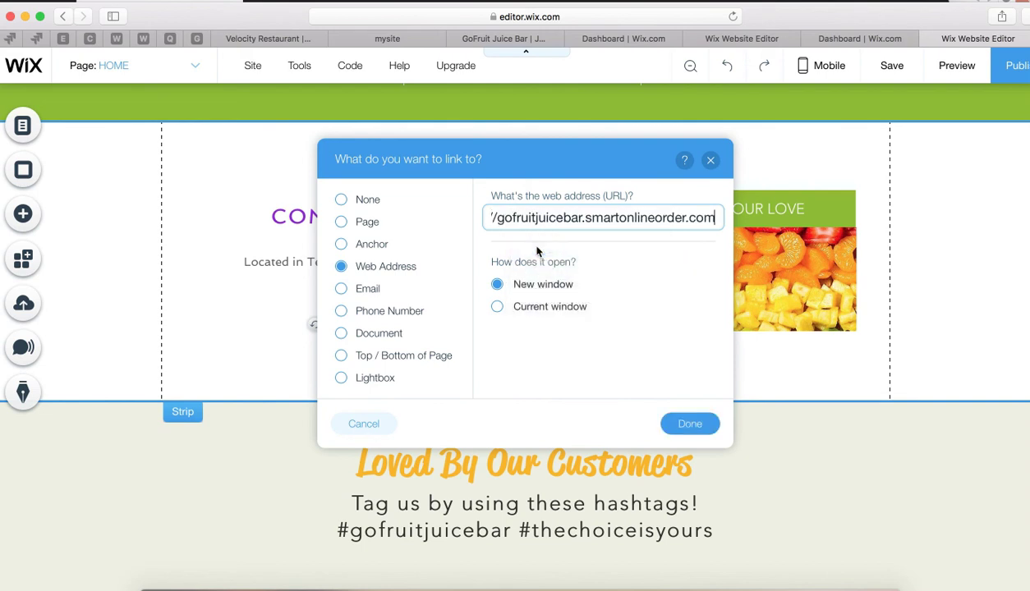
{"action": "left_click", "coordinate": [673, 420]}
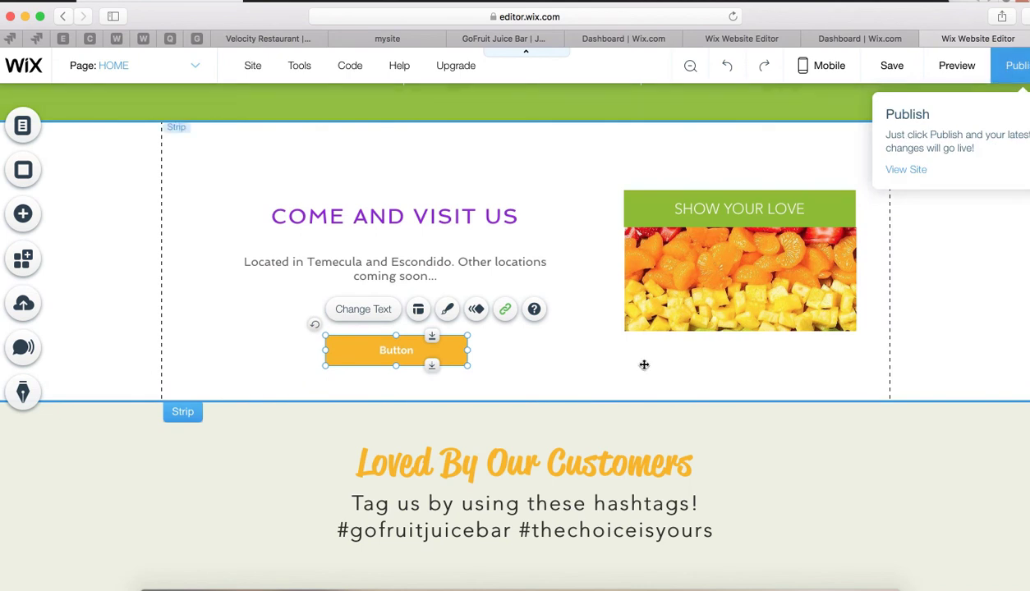
Publish the site with the newly linked orange button and close the publishing confirmation
{"action": "scroll", "coordinate": [541, 362], "scroll_direction": "down", "scroll_amount": 2}
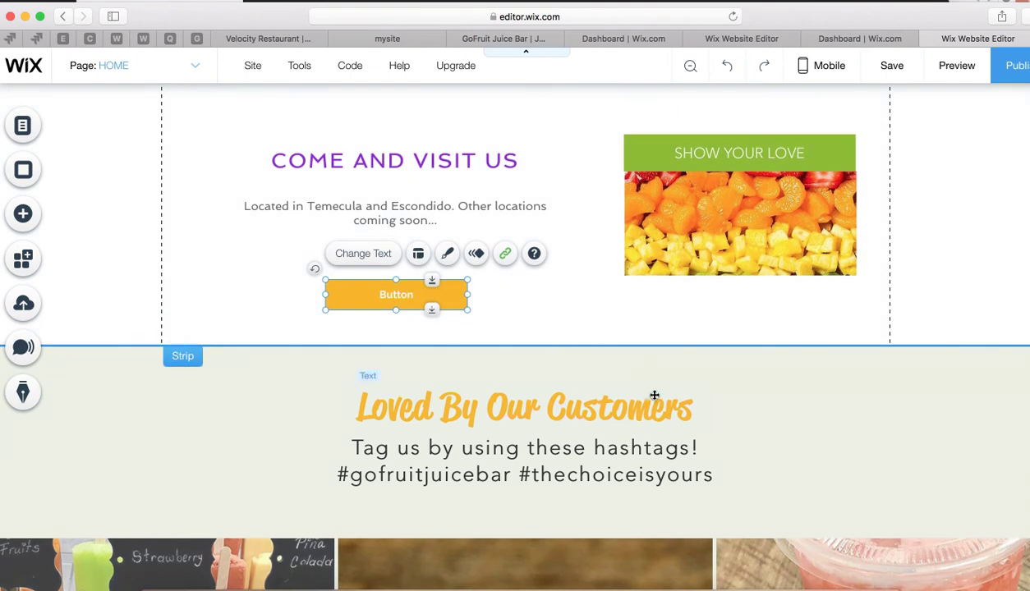
{"action": "left_click", "coordinate": [1015, 72]}
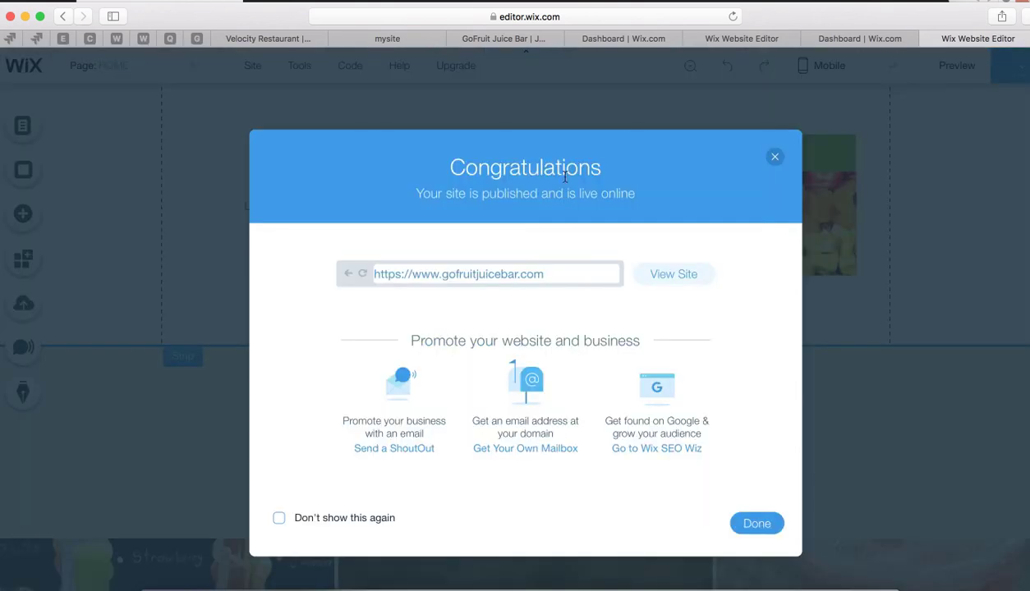
{"action": "left_click", "coordinate": [748, 522]}
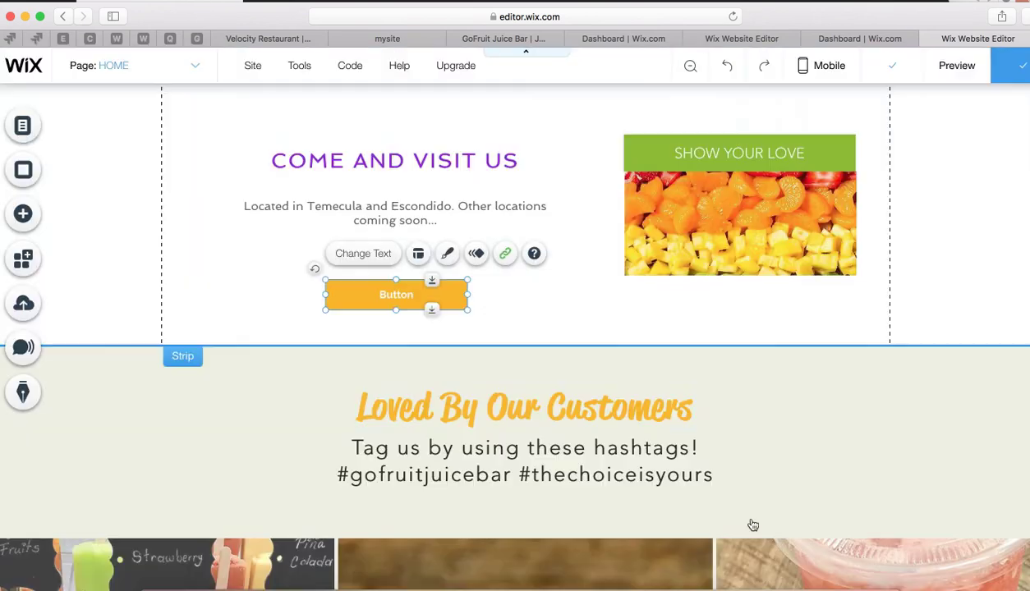
Go from the online ordering site to the live GoFruit home page and check the navigation menu and the orange button
{"action": "left_click", "coordinate": [483, 39]}
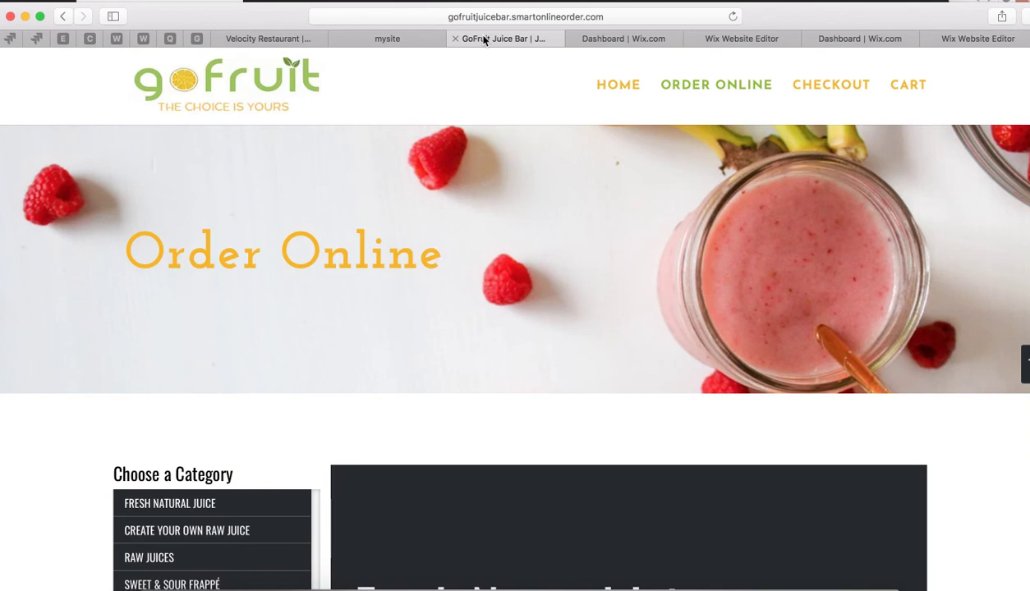
{"action": "left_click", "coordinate": [616, 92]}
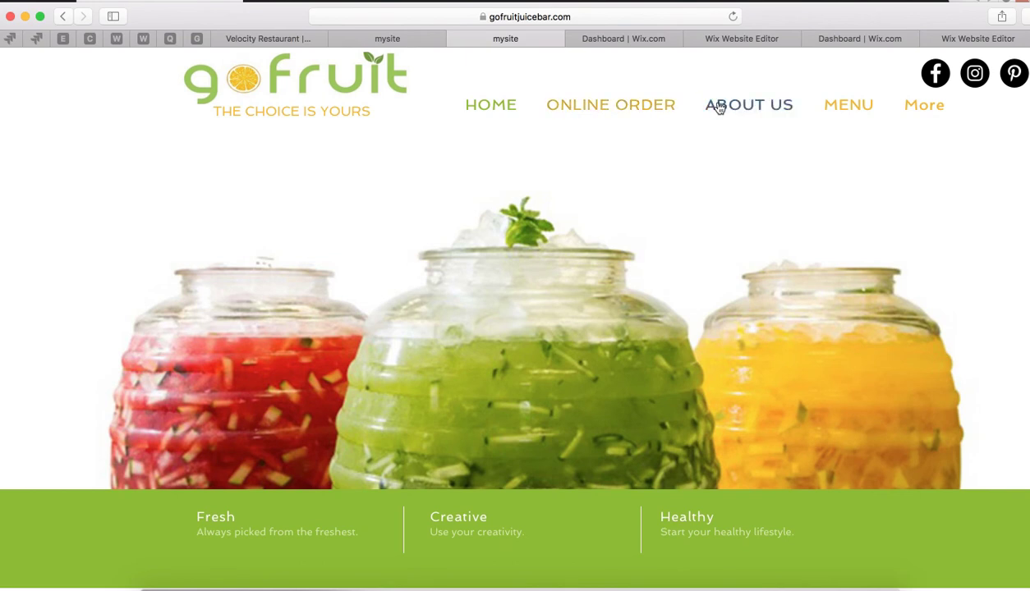
{"action": "mouse_move", "coordinate": [943, 117]}
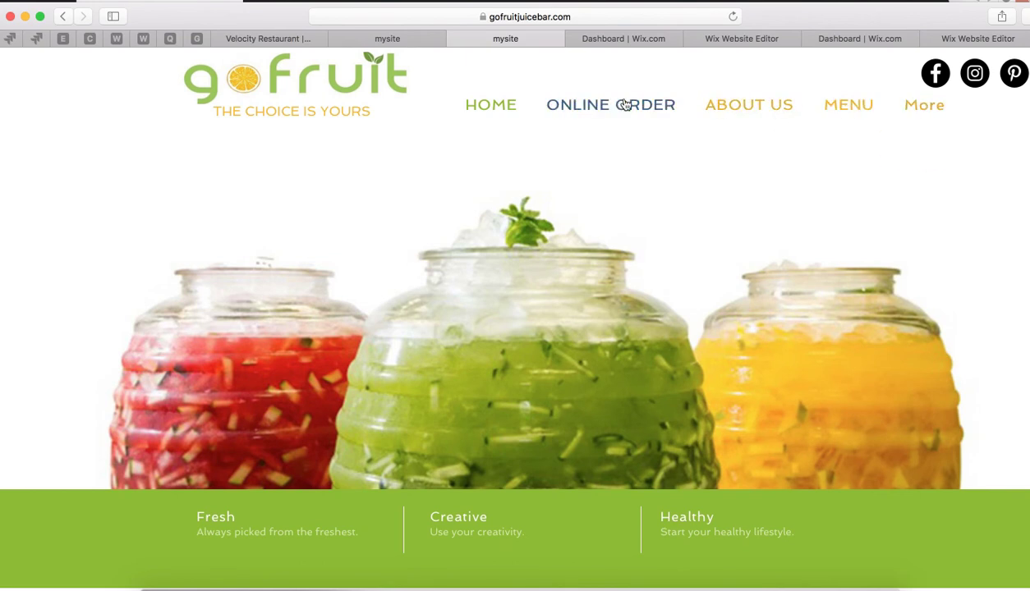
{"action": "scroll", "coordinate": [566, 184], "scroll_direction": "down", "scroll_amount": 5}
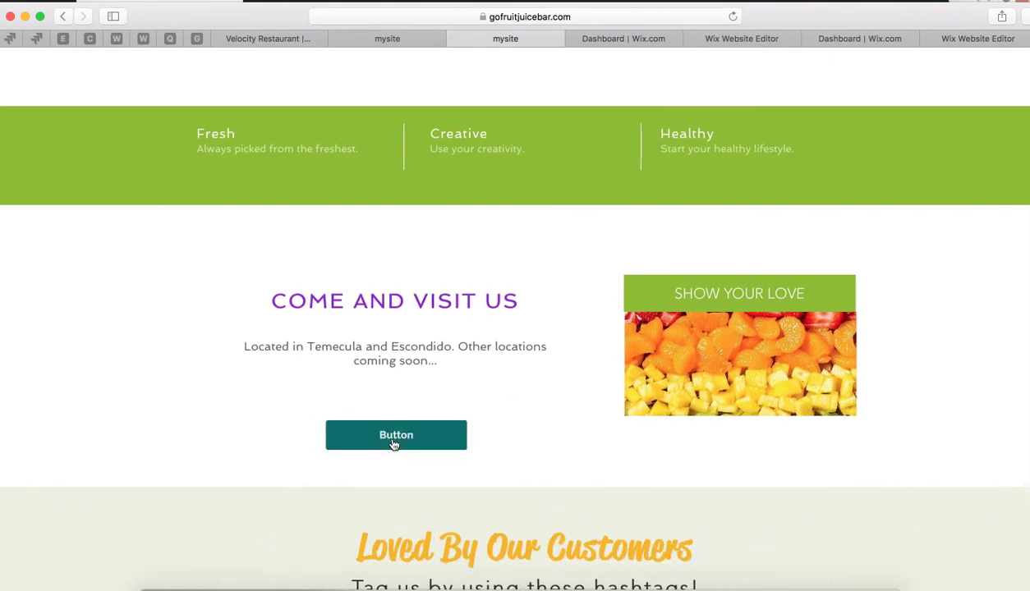
{"action": "scroll", "coordinate": [511, 399], "scroll_direction": "up", "scroll_amount": 2}
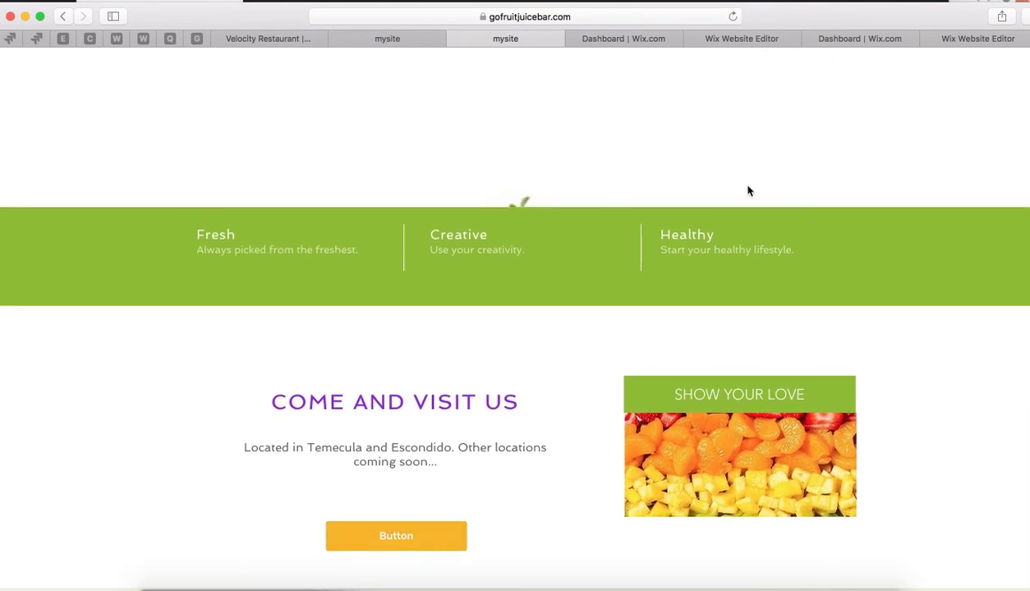
Return to the Wix editor and change the orange button's text to ORDER ONLINE
{"action": "left_click", "coordinate": [985, 41]}
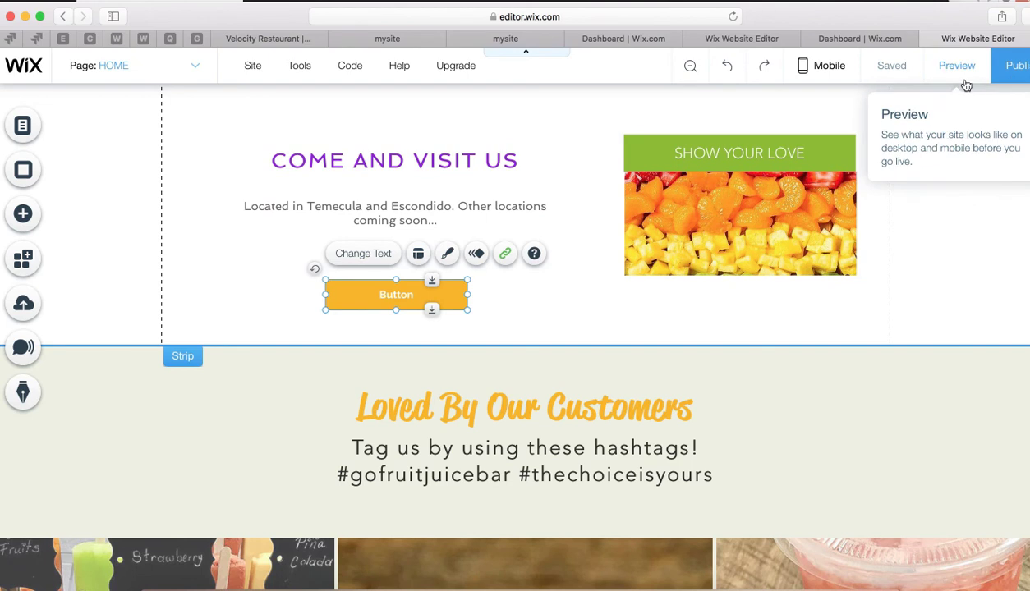
{"action": "left_click", "coordinate": [371, 256]}
{"action": "left_click", "coordinate": [451, 357]}
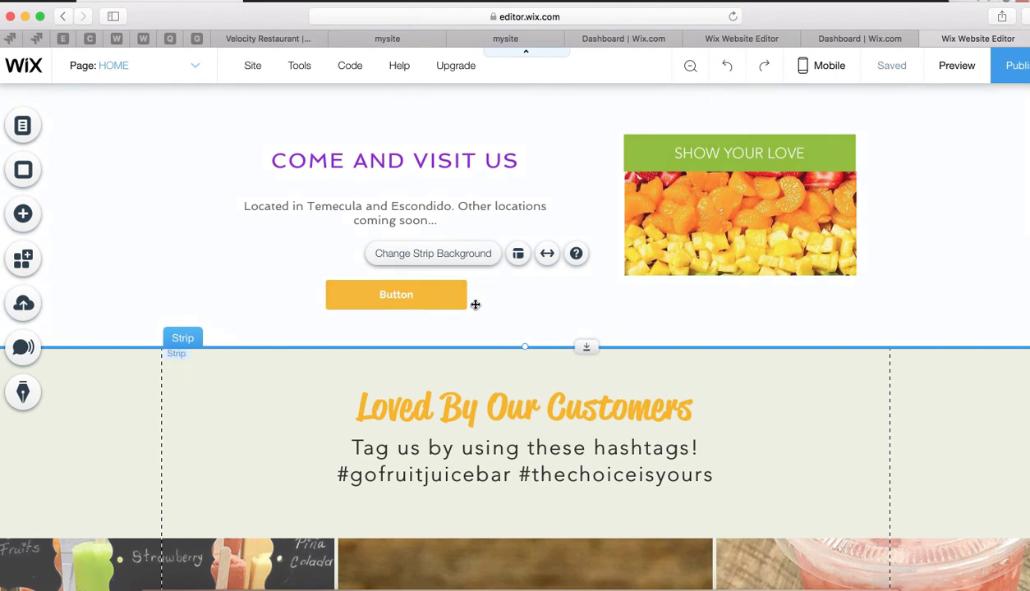
{"action": "left_click", "coordinate": [391, 293]}
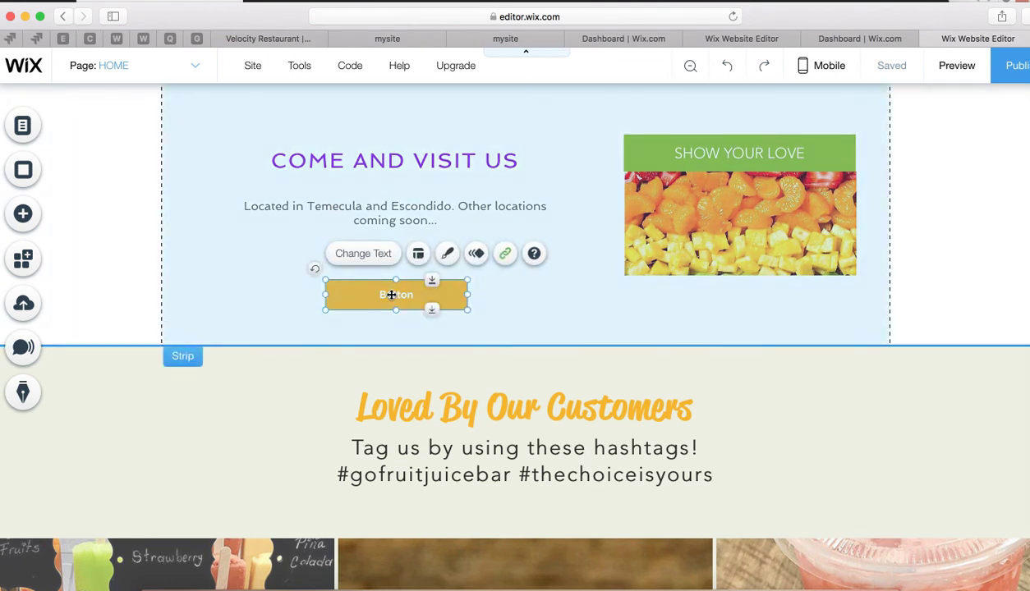
{"action": "left_click", "coordinate": [372, 255]}
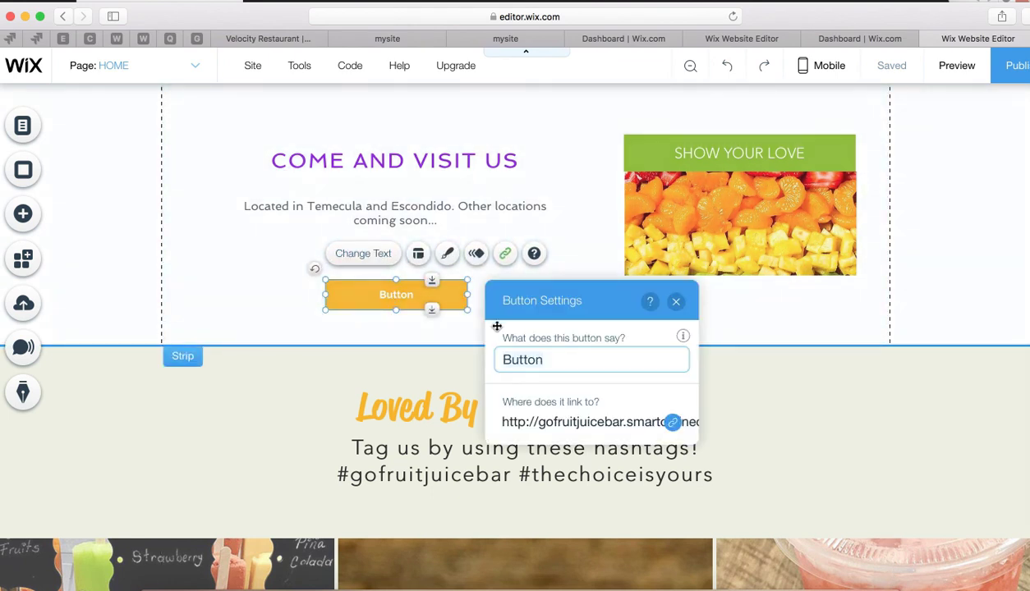
{"action": "type", "text": "OR"}
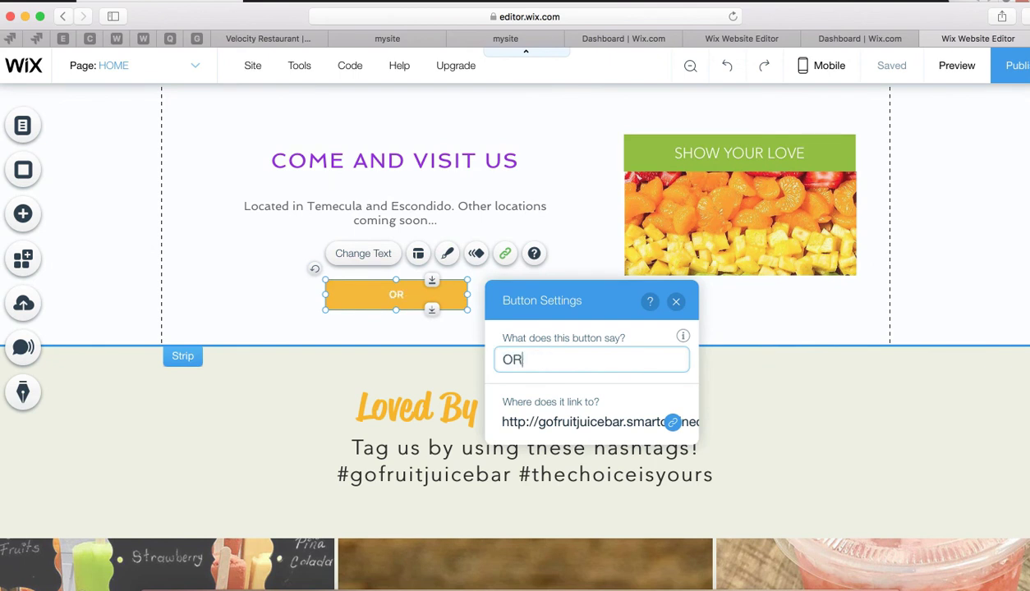
{"action": "type", "text": "DER ONLINE"}
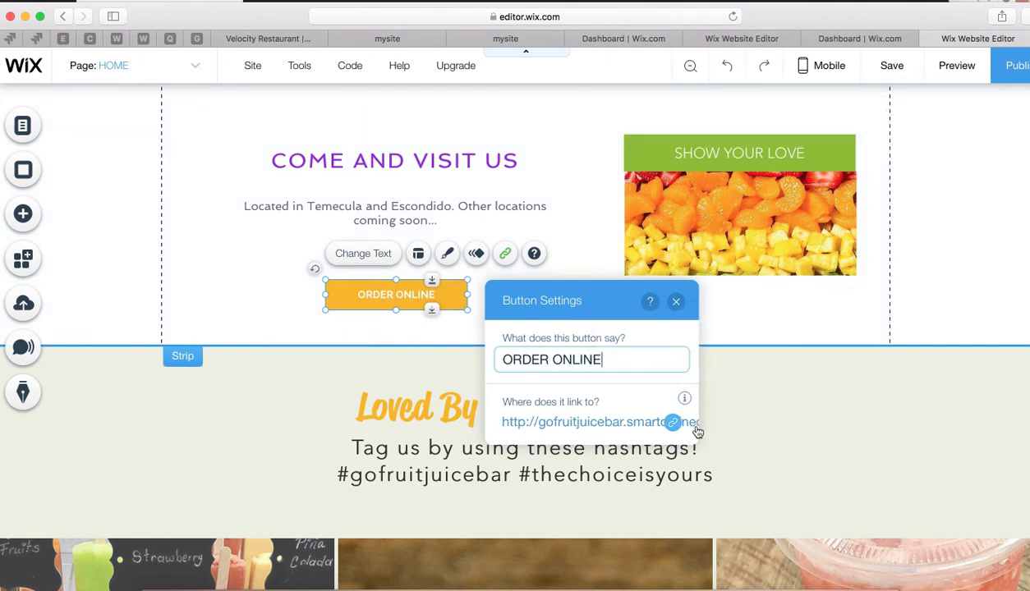
Publish the relabelled button, close the confirmation and reload the live GoFruit home page
{"action": "left_click", "coordinate": [1009, 74]}
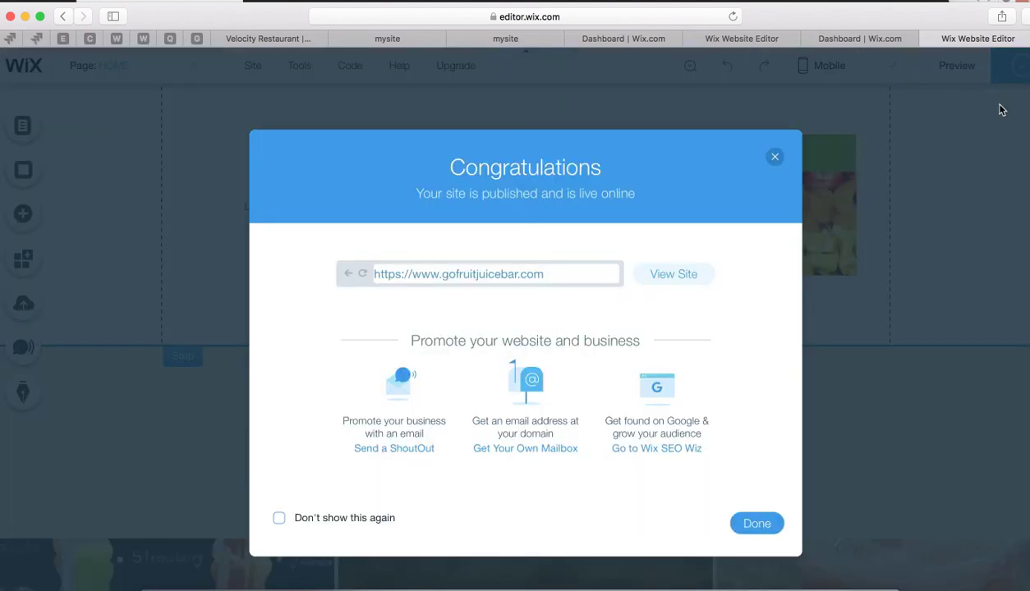
{"action": "left_click", "coordinate": [757, 524]}
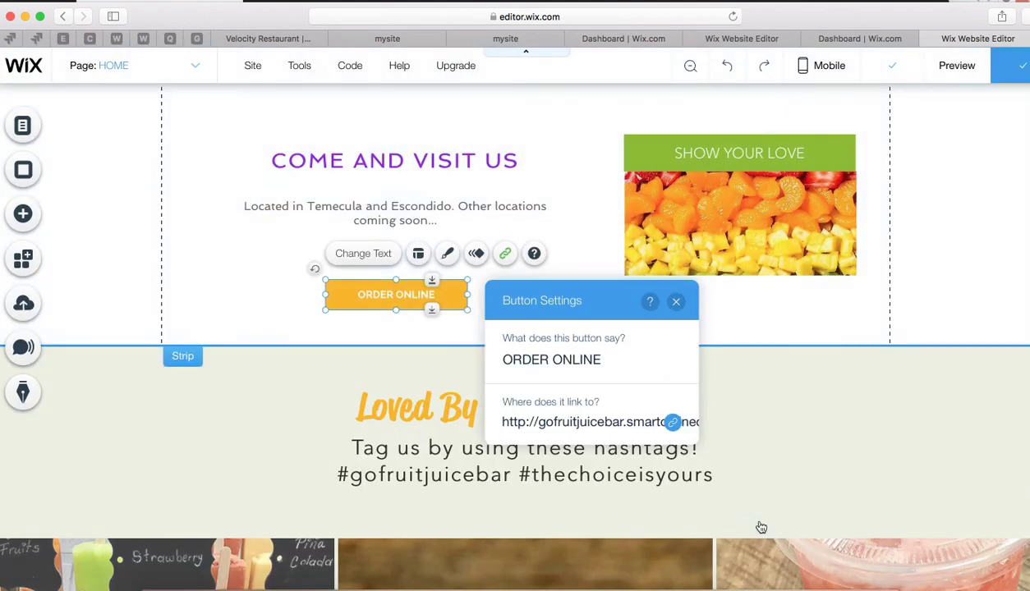
{"action": "left_click", "coordinate": [388, 40]}
{"action": "left_click", "coordinate": [732, 16]}
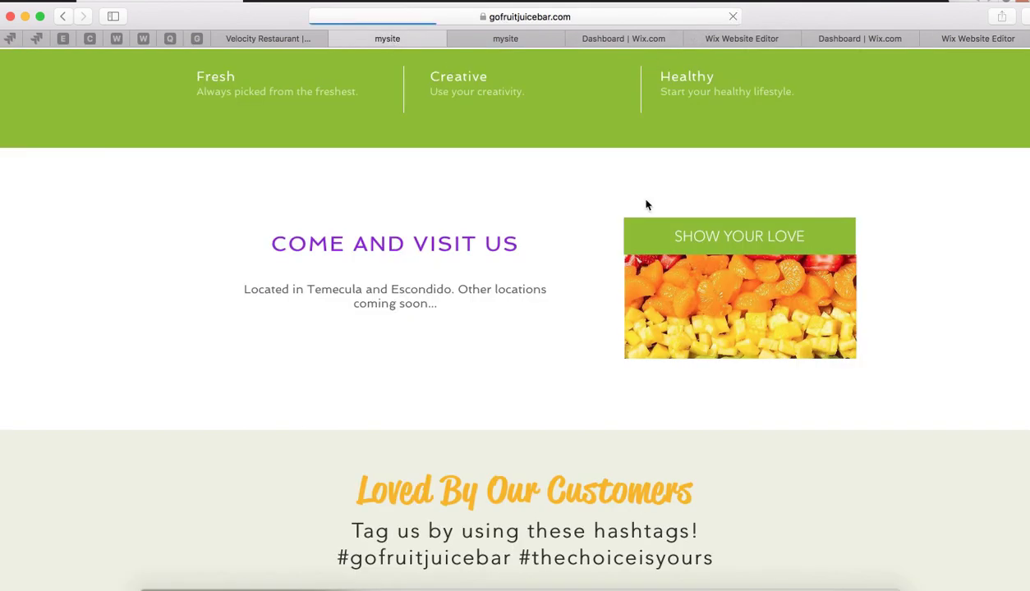
Check the ORDER ONLINE button under Come And Visit Us and the ONLINE ORDER menu link on the live home page
{"action": "scroll", "coordinate": [534, 349], "scroll_direction": "down", "scroll_amount": 6}
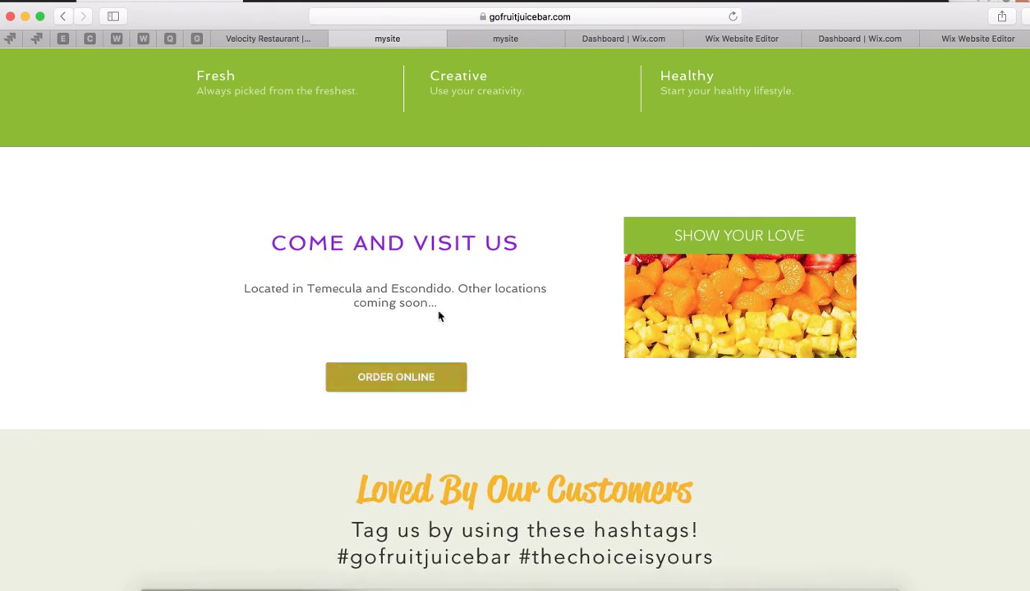
{"action": "scroll", "coordinate": [426, 311], "scroll_direction": "up", "scroll_amount": 6}
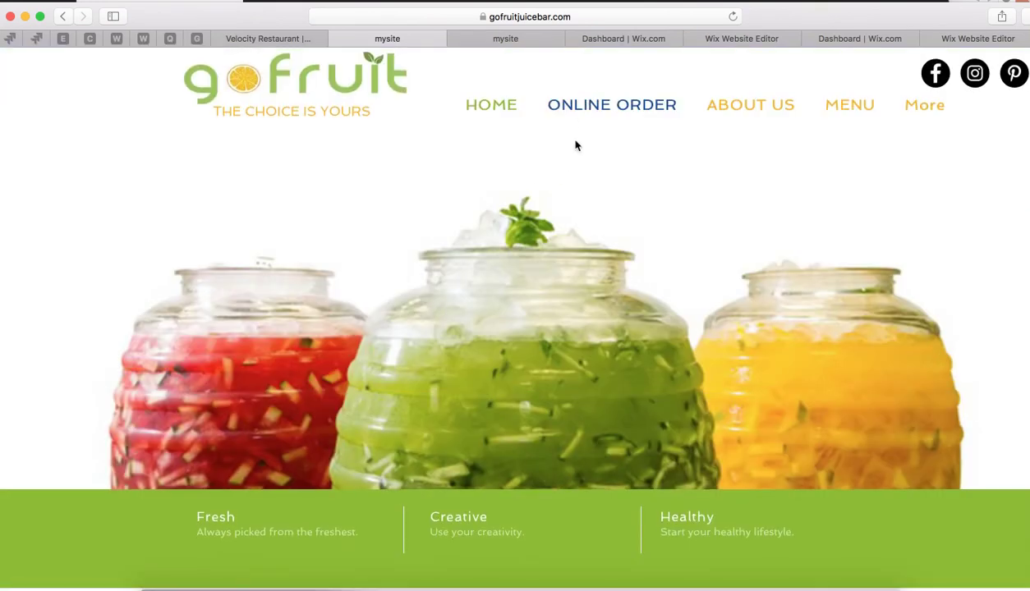
{"action": "scroll", "coordinate": [490, 287], "scroll_direction": "down", "scroll_amount": 4}
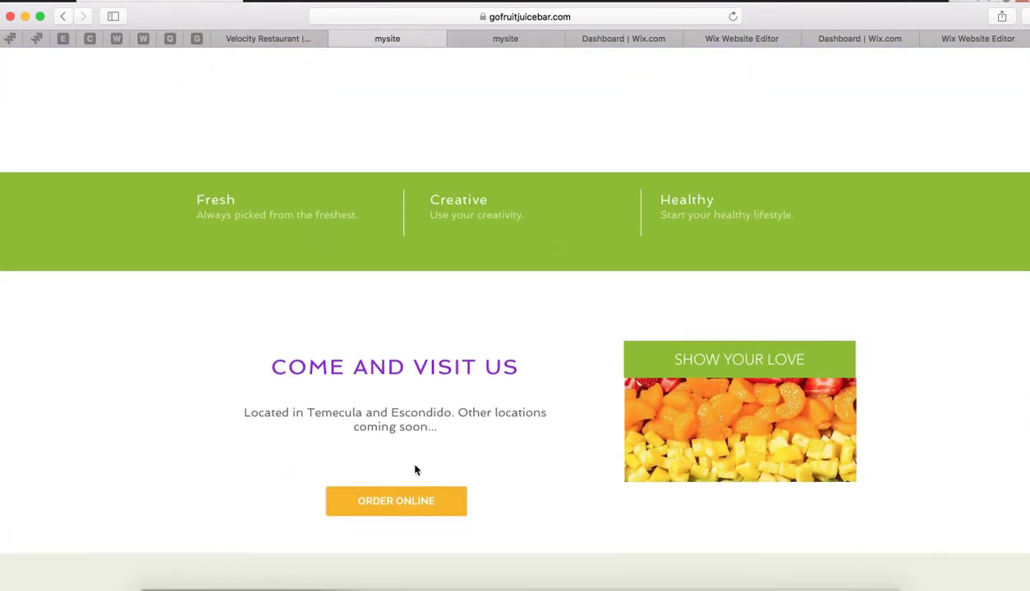
{"action": "scroll", "coordinate": [556, 356], "scroll_direction": "up", "scroll_amount": 4}
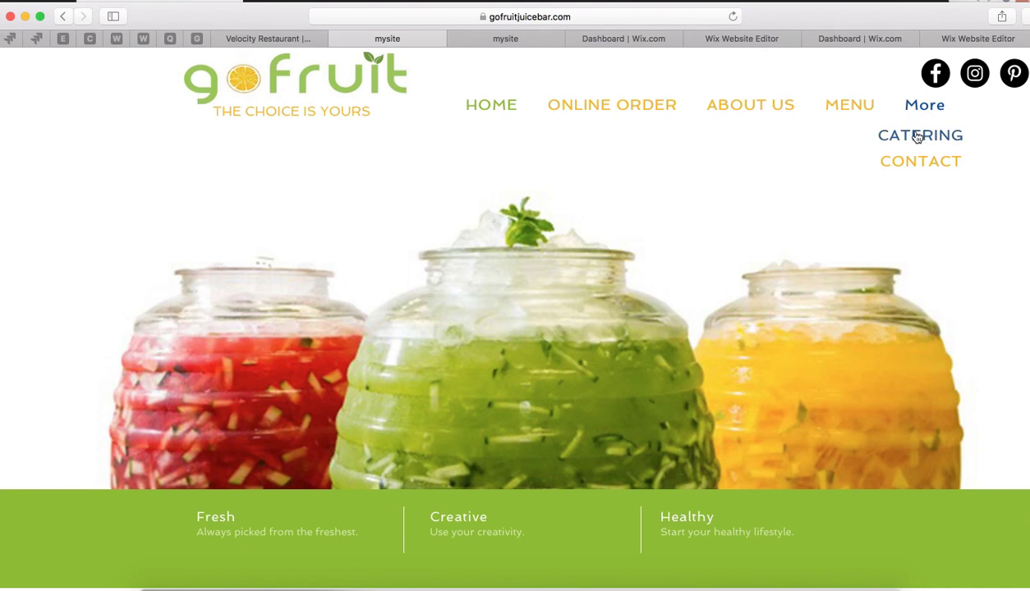
Copy the web address of the live Catering page, return to the Wix editor and close the ORDER ONLINE button's settings
{"action": "left_click", "coordinate": [908, 141]}
{"action": "left_click", "coordinate": [565, 18]}
{"action": "right_click", "coordinate": [566, 18]}
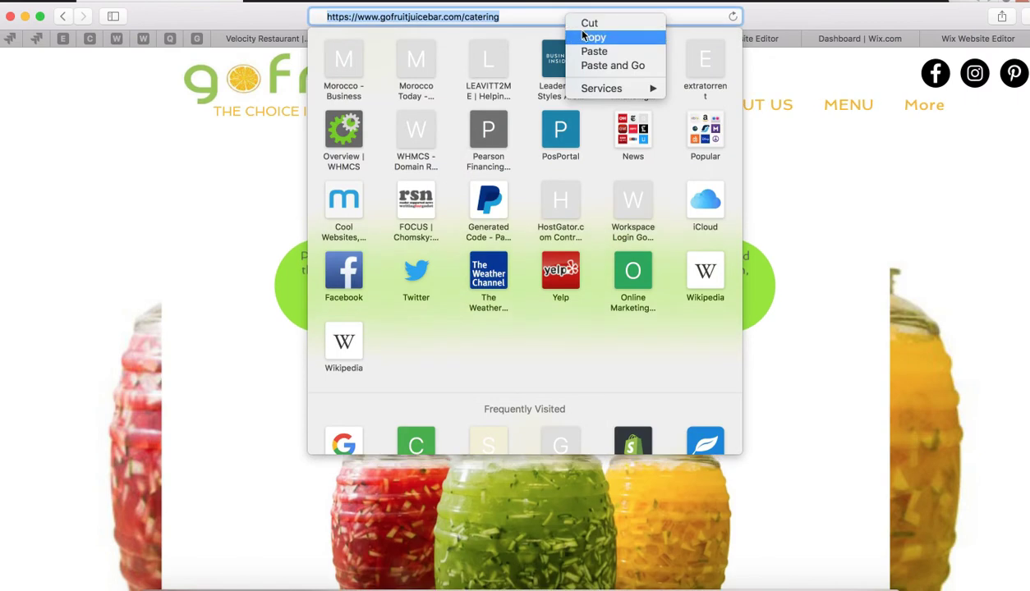
{"action": "left_click", "coordinate": [585, 36]}
{"action": "left_click", "coordinate": [944, 40]}
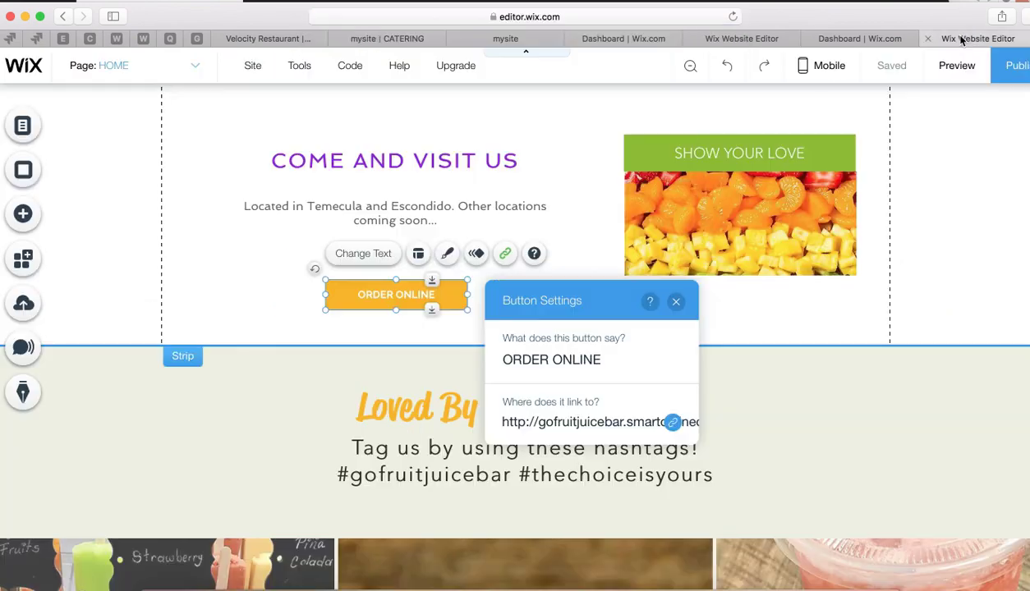
{"action": "left_click", "coordinate": [676, 302]}
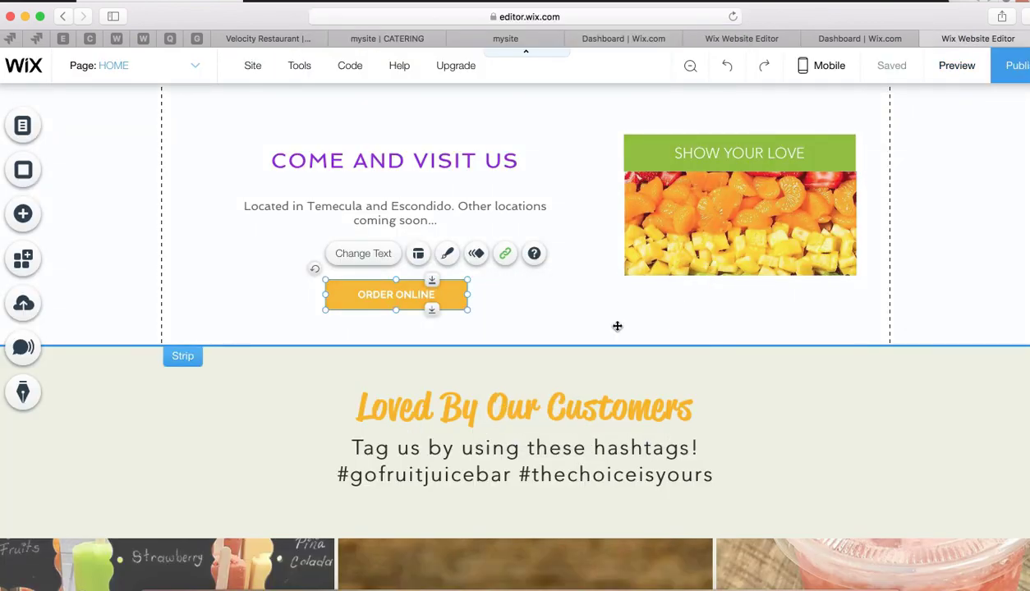
Examine the home page sections in the editor from header to footer, ignoring the Safari crash report, and select the Loved By Our Customers strip
{"action": "scroll", "coordinate": [581, 333], "scroll_direction": "down", "scroll_amount": 5}
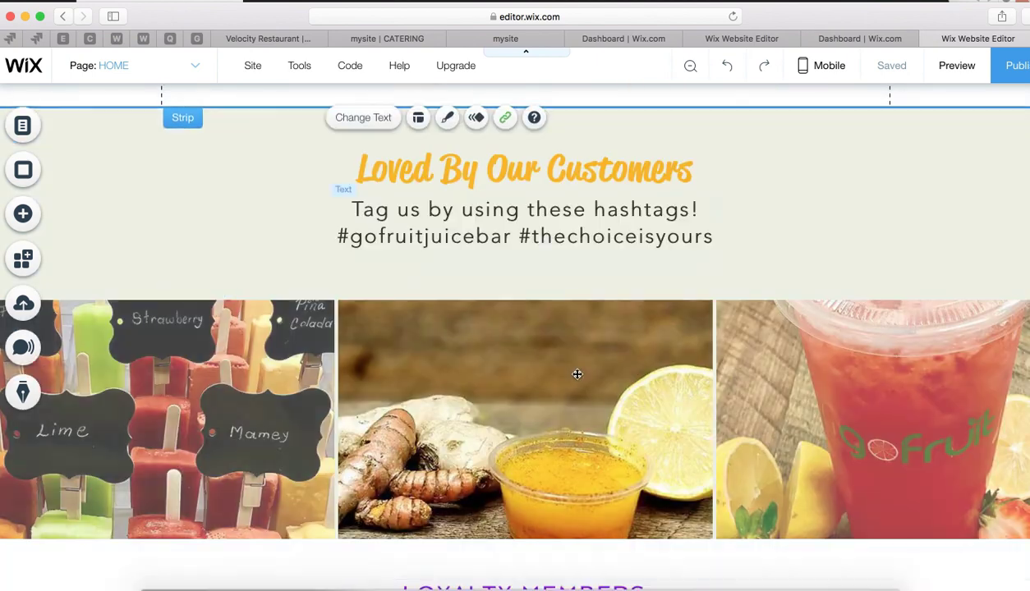
{"action": "scroll", "coordinate": [577, 374], "scroll_direction": "down", "scroll_amount": 8}
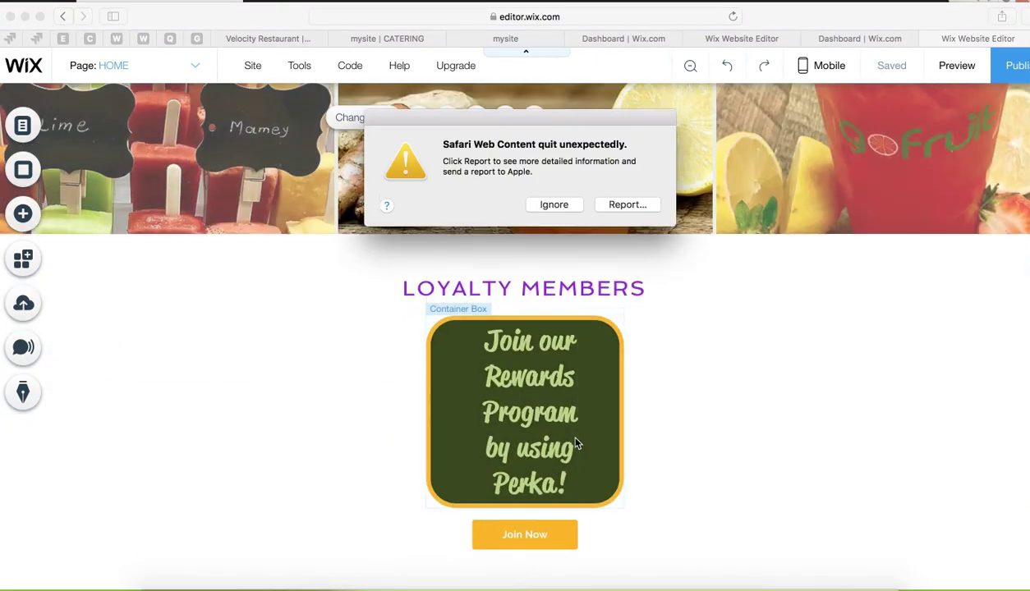
{"action": "scroll", "coordinate": [621, 480], "scroll_direction": "down", "scroll_amount": 1}
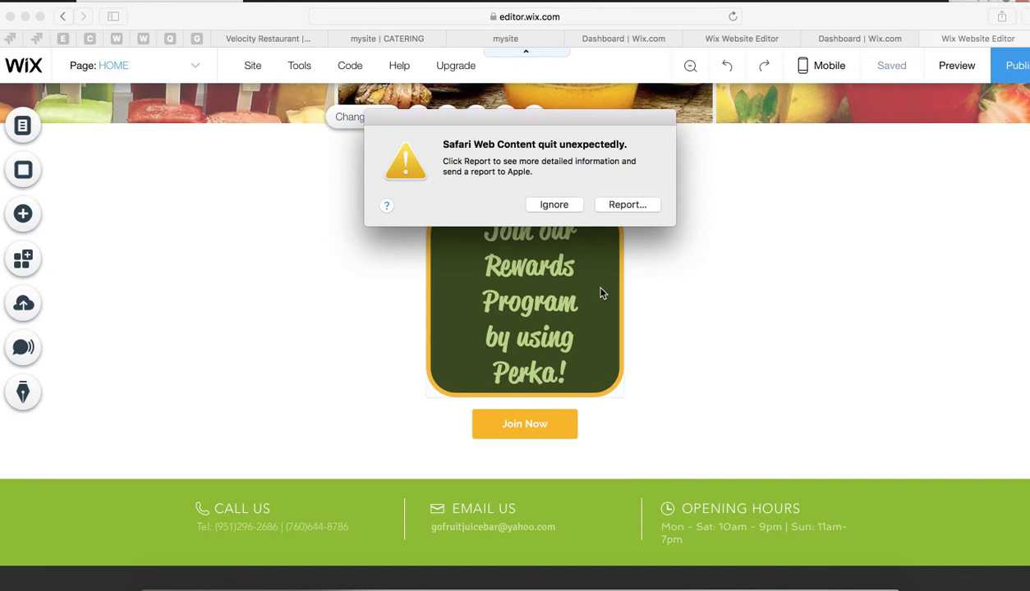
{"action": "left_click", "coordinate": [565, 205]}
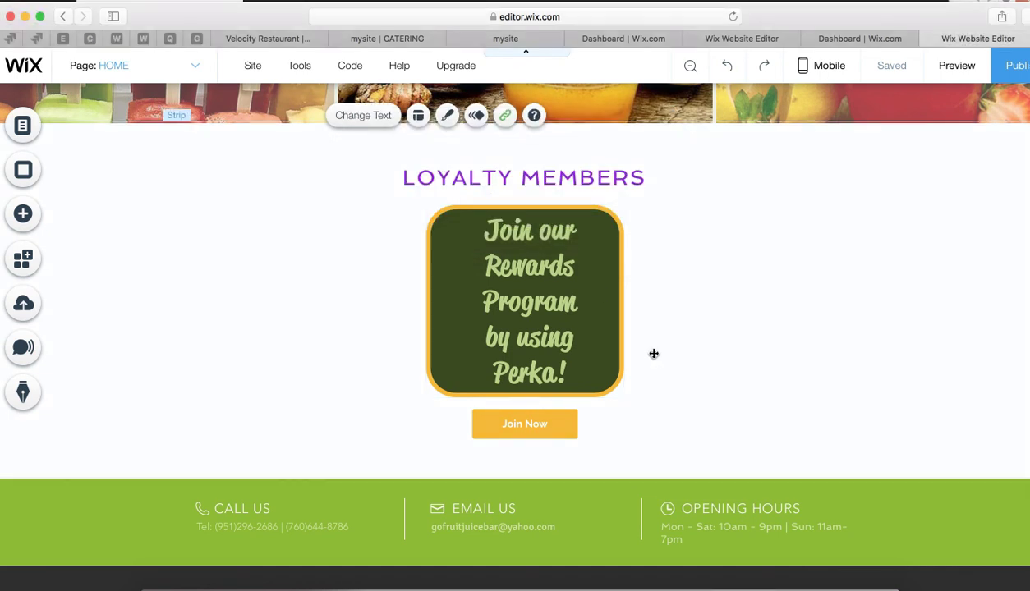
{"action": "scroll", "coordinate": [648, 312], "scroll_direction": "up", "scroll_amount": 15}
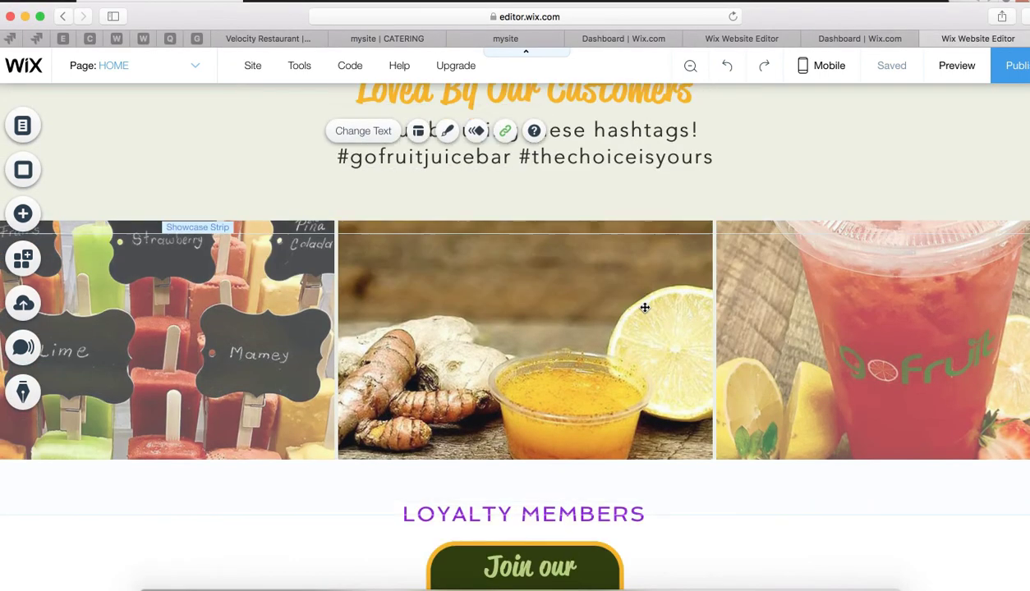
{"action": "scroll", "coordinate": [647, 272], "scroll_direction": "up", "scroll_amount": 9}
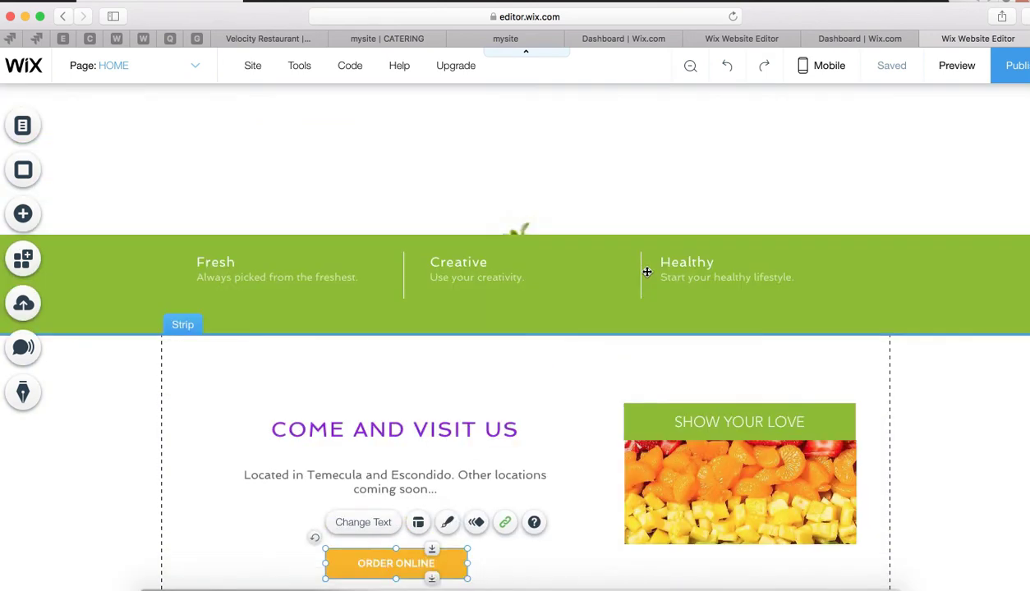
{"action": "scroll", "coordinate": [582, 381], "scroll_direction": "down", "scroll_amount": 4}
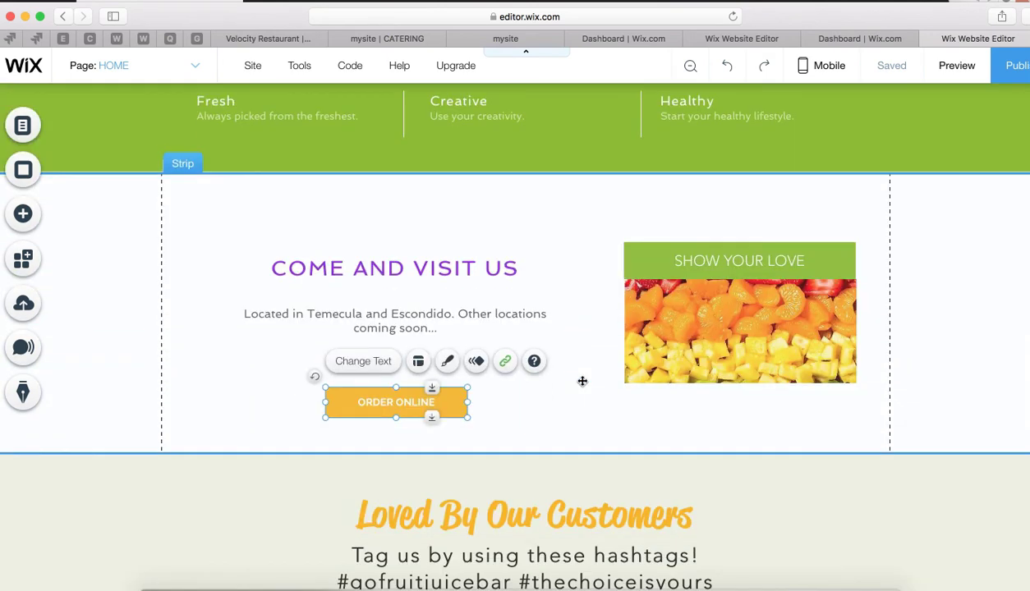
{"action": "scroll", "coordinate": [582, 381], "scroll_direction": "up", "scroll_amount": 5}
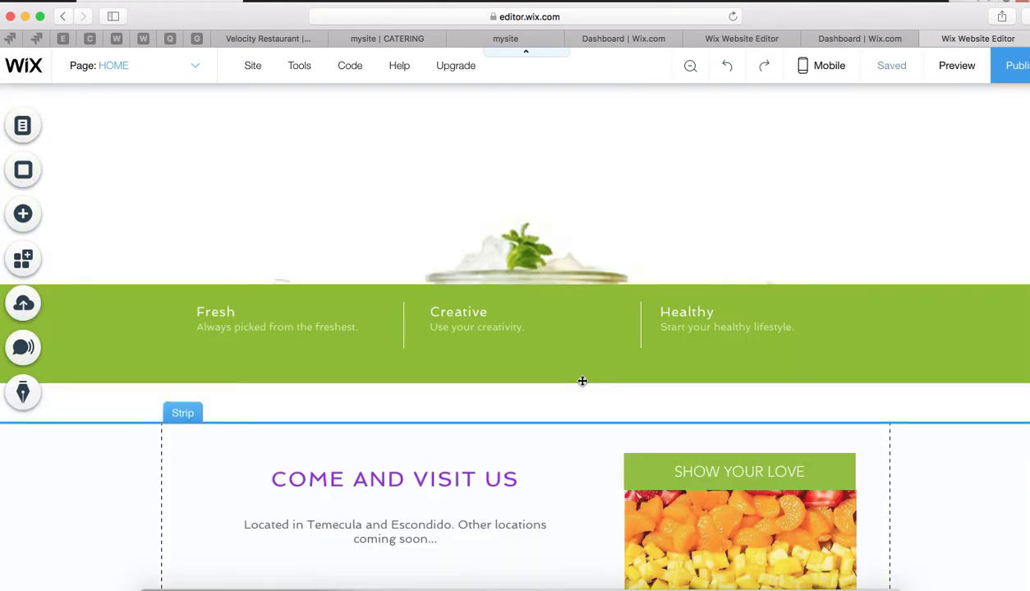
{"action": "scroll", "coordinate": [582, 364], "scroll_direction": "up", "scroll_amount": 6}
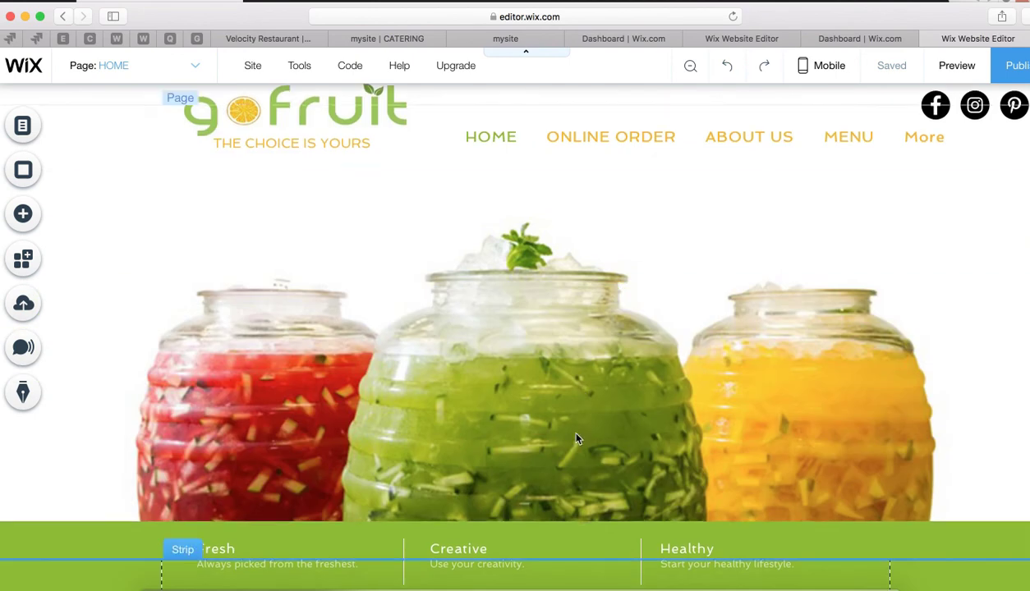
{"action": "scroll", "coordinate": [575, 439], "scroll_direction": "down", "scroll_amount": 12}
{"action": "scroll", "coordinate": [577, 434], "scroll_direction": "down", "scroll_amount": 3}
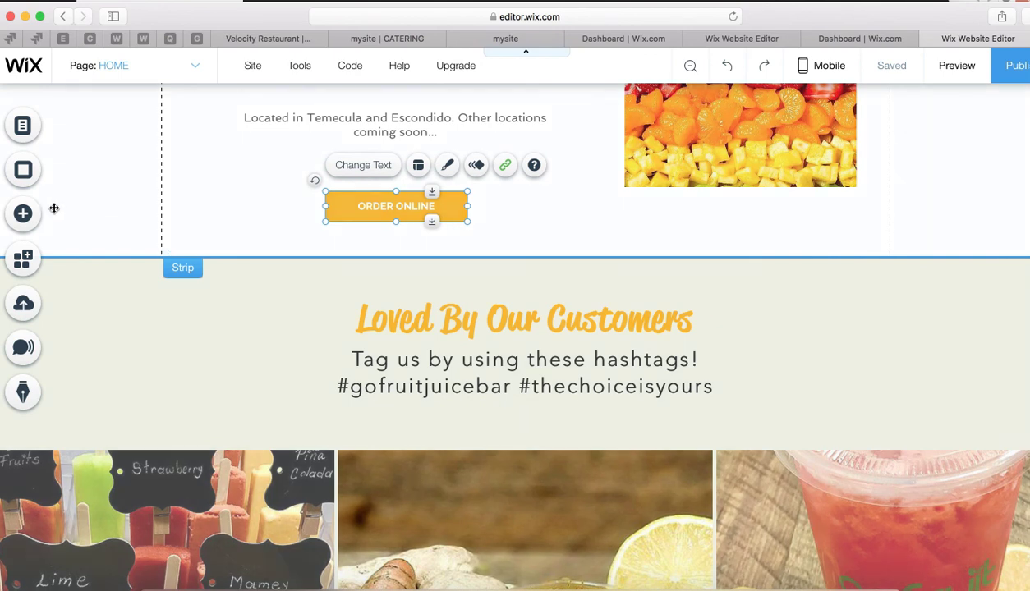
{"action": "left_click", "coordinate": [447, 424]}
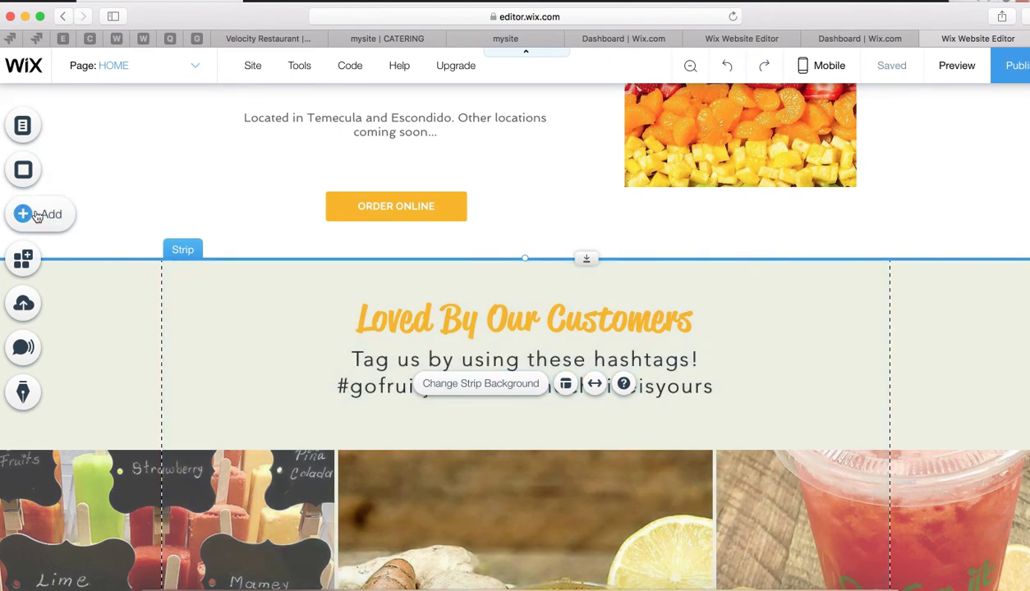
Add the saved My Buttons style button and place it below the hashtags in the Loved By Our Customers strip
{"action": "left_click", "coordinate": [37, 216]}
{"action": "mouse_move", "coordinate": [88, 168]}
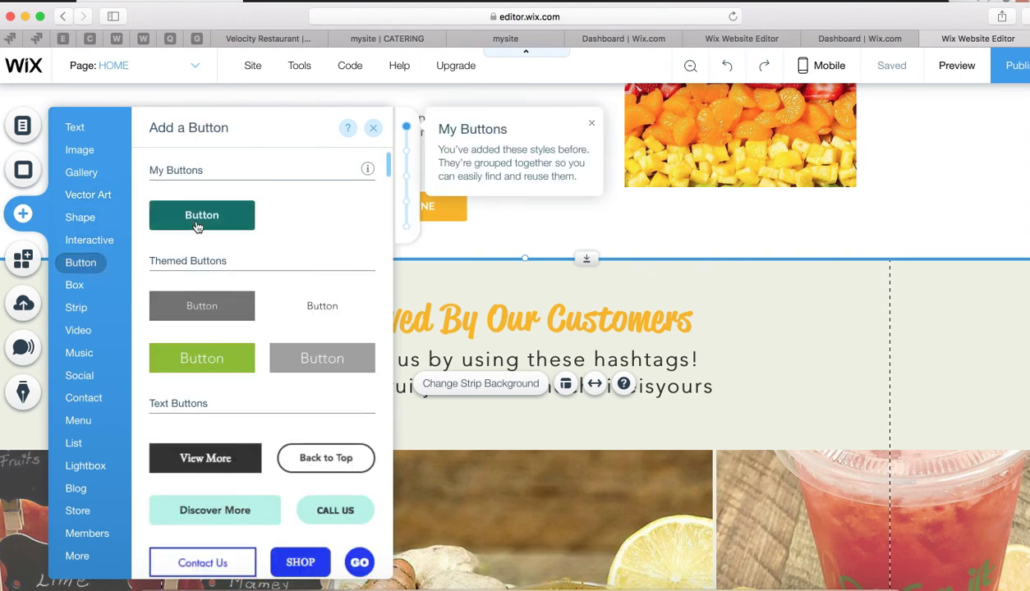
{"action": "left_click", "coordinate": [197, 226]}
{"action": "left_click_drag", "start_coordinate": [512, 347], "coordinate": [508, 427]}
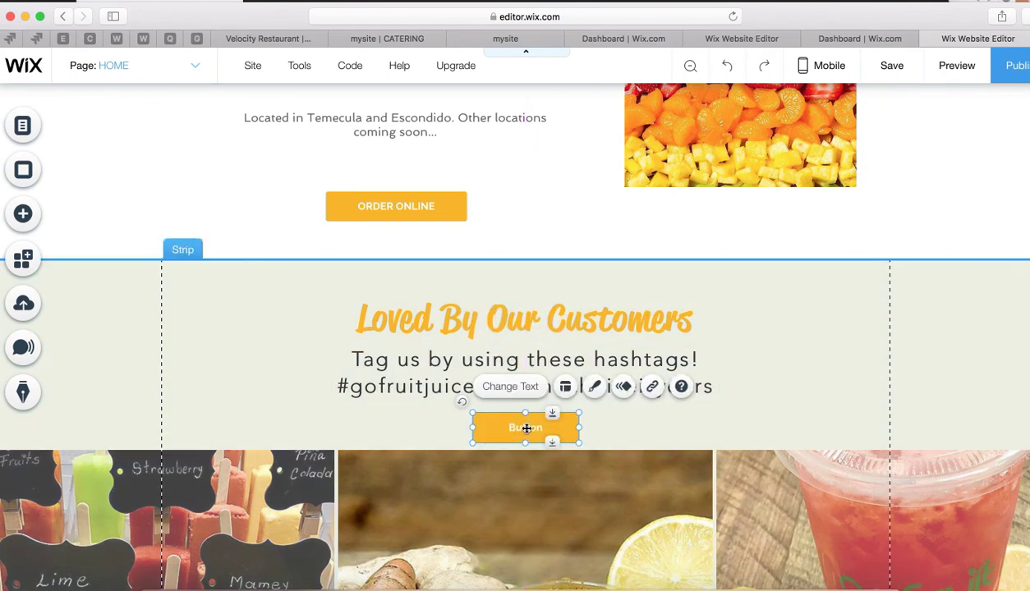
{"action": "left_click", "coordinate": [654, 390]}
{"action": "left_click", "coordinate": [341, 267]}
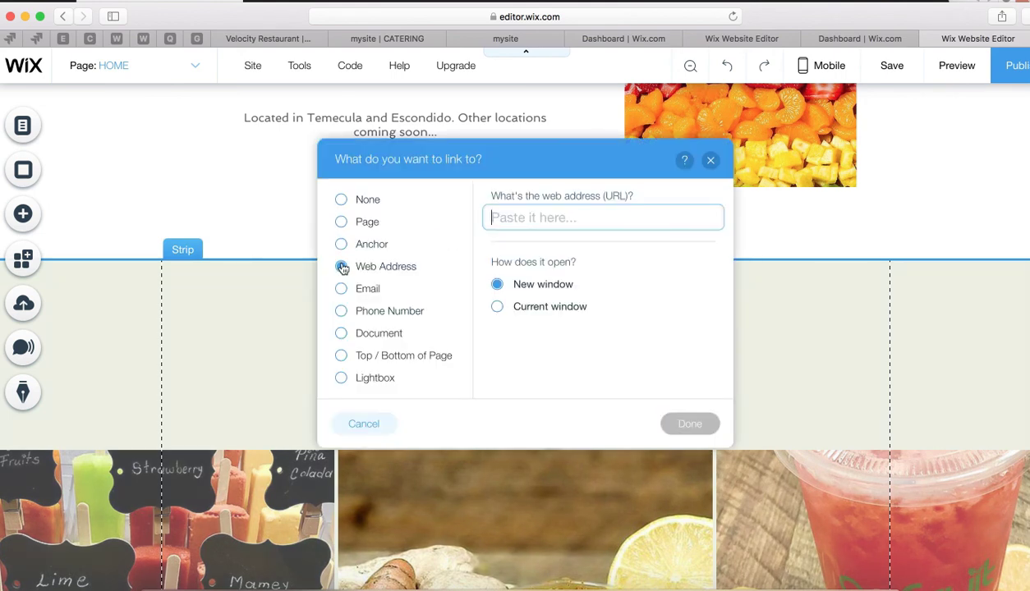
{"action": "right_click", "coordinate": [499, 220]}
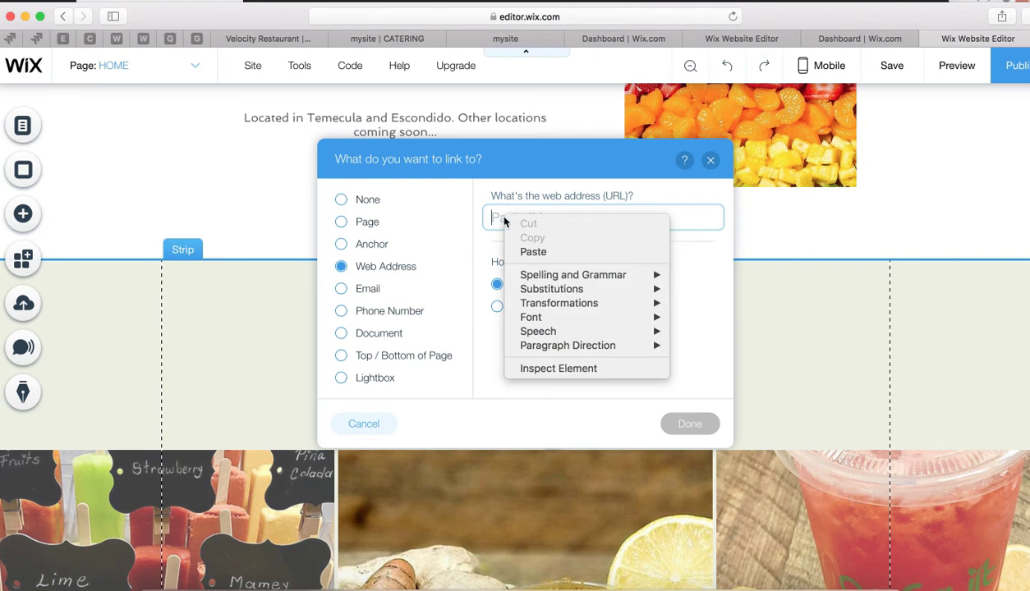
{"action": "left_click", "coordinate": [529, 252]}
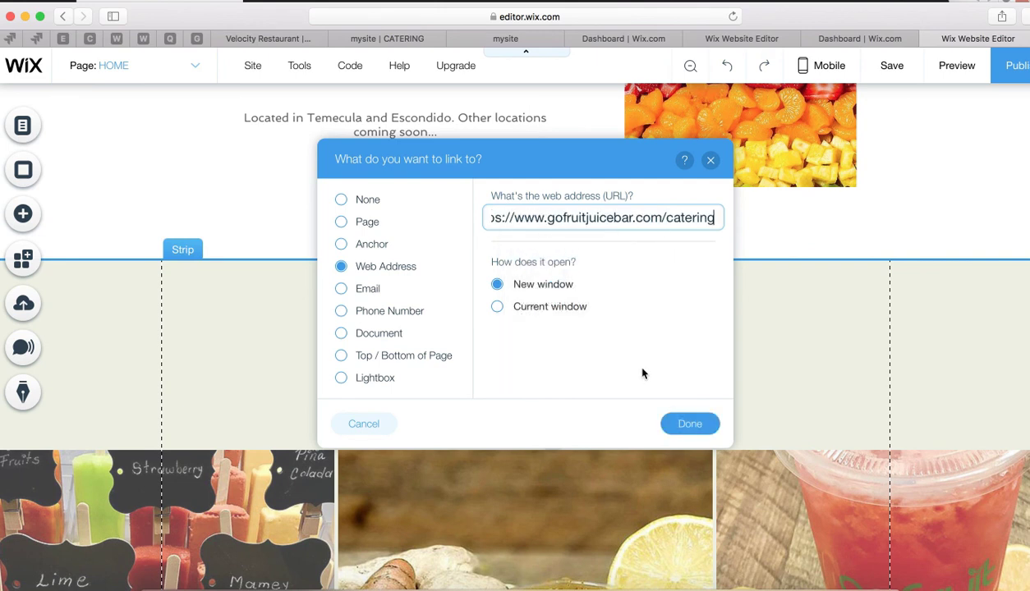
{"action": "left_click", "coordinate": [669, 423]}
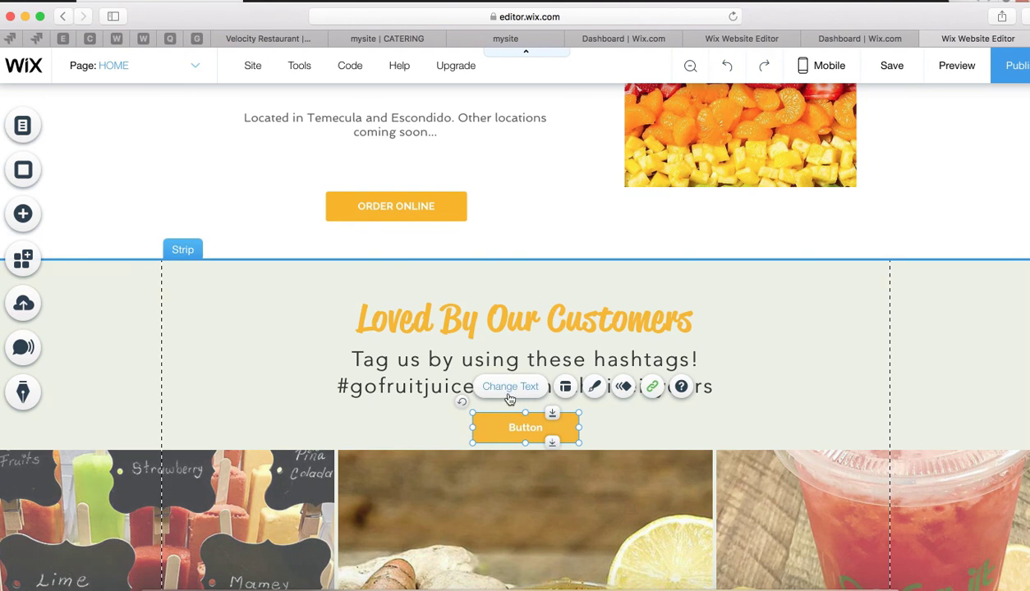
Label the new button "We do Catering" and widen it slightly to fit the text
{"action": "left_click", "coordinate": [509, 392]}
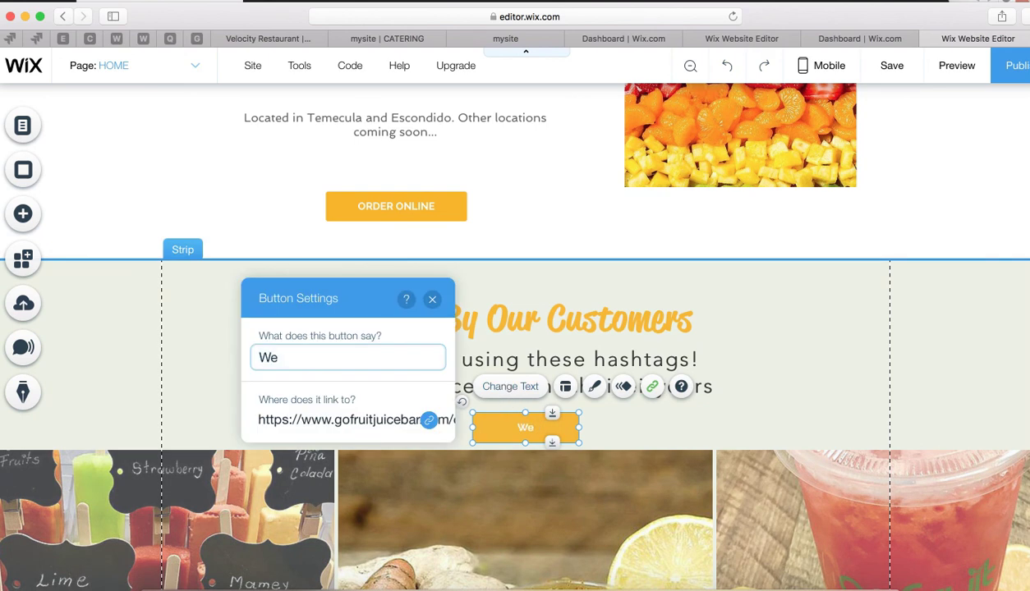
{"action": "type", "text": "We do Catering"}
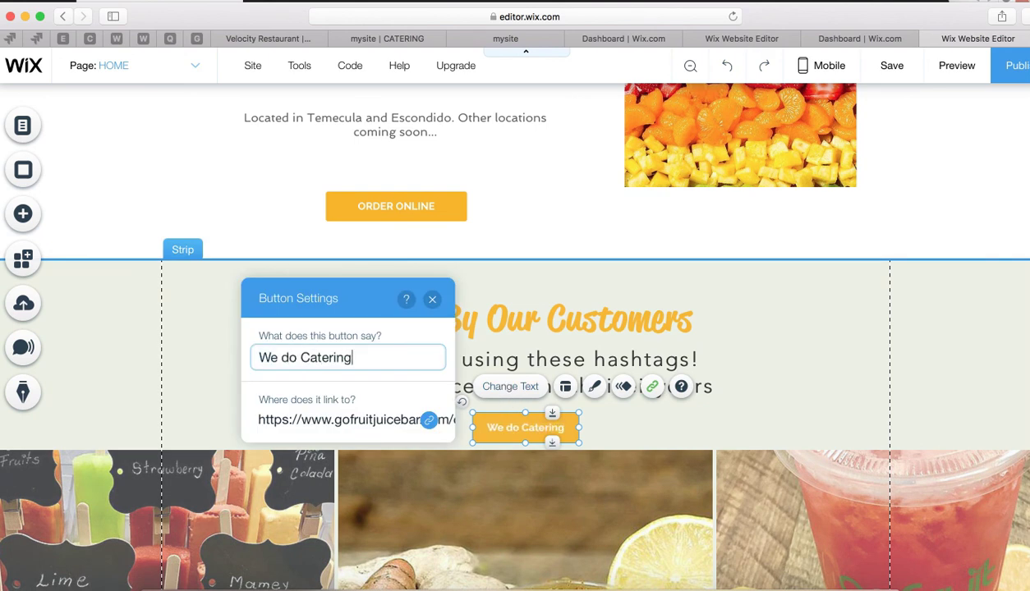
{"action": "left_click_drag", "start_coordinate": [580, 426], "coordinate": [590, 428]}
{"action": "left_click", "coordinate": [639, 426]}
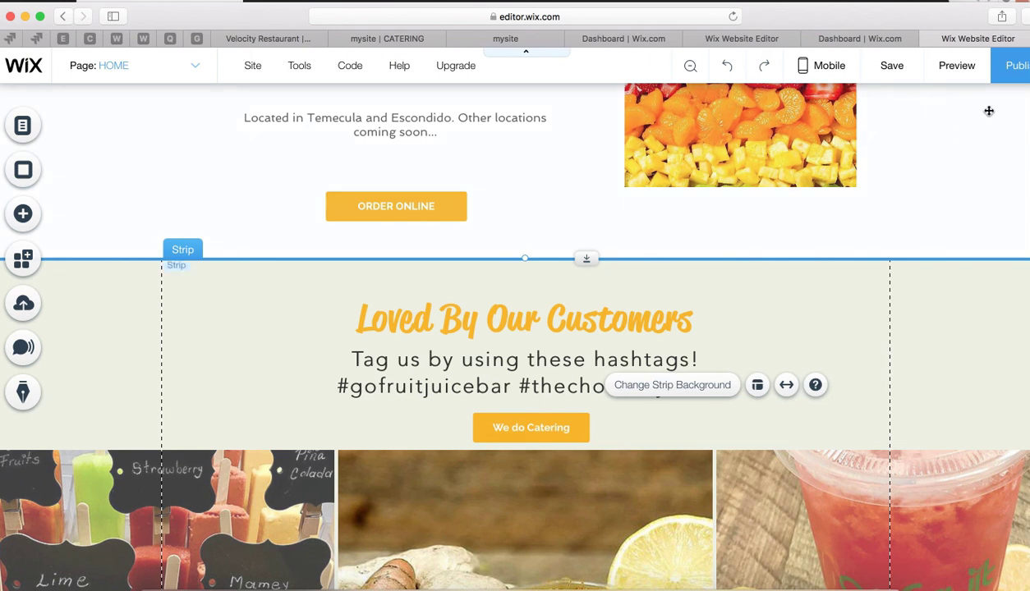
Publish the site with the We do Catering button, close the confirmation and open the live GoFruit home page
{"action": "left_click", "coordinate": [1017, 66]}
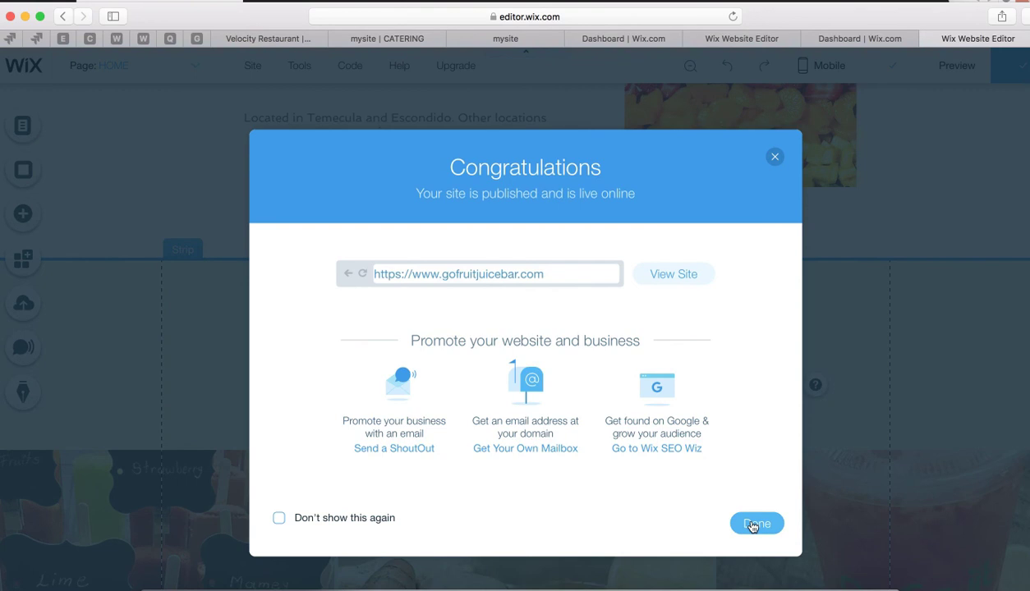
{"action": "left_click", "coordinate": [756, 523]}
{"action": "left_click", "coordinate": [496, 39]}
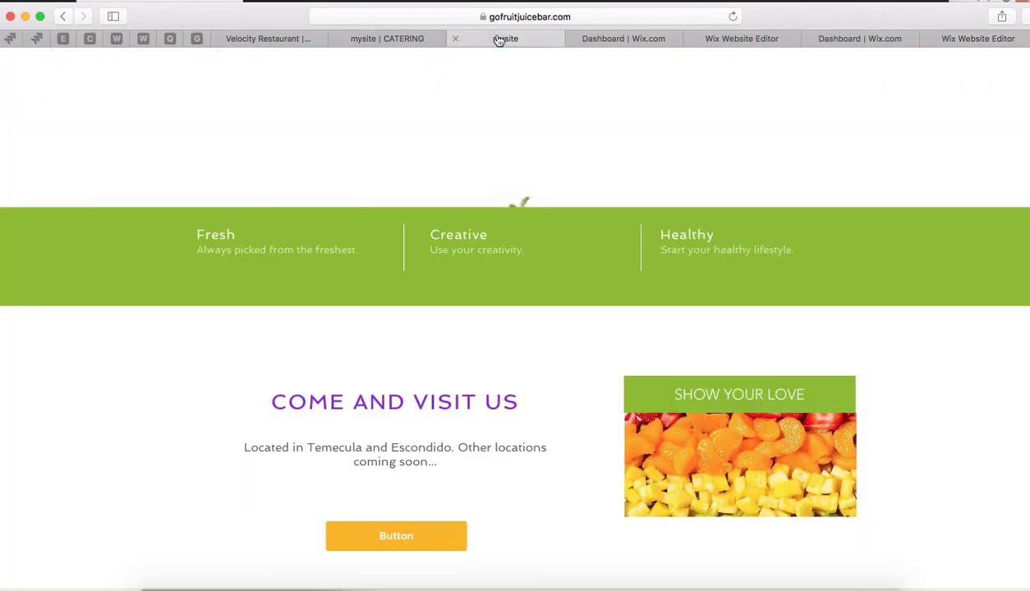
{"action": "scroll", "coordinate": [461, 174], "scroll_direction": "up", "scroll_amount": 4}
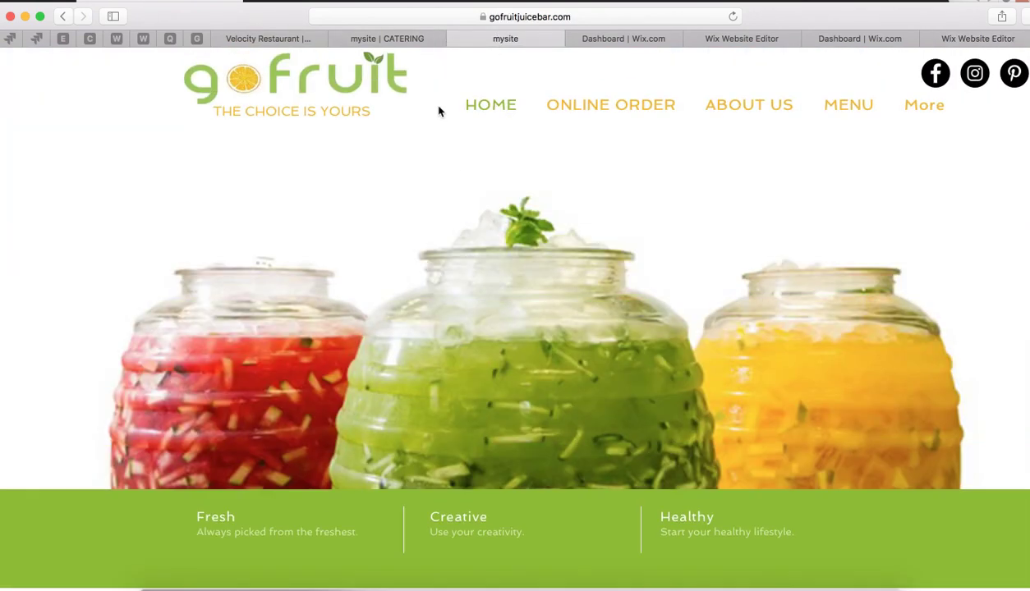
{"action": "left_click", "coordinate": [416, 41]}
{"action": "left_click", "coordinate": [476, 106]}
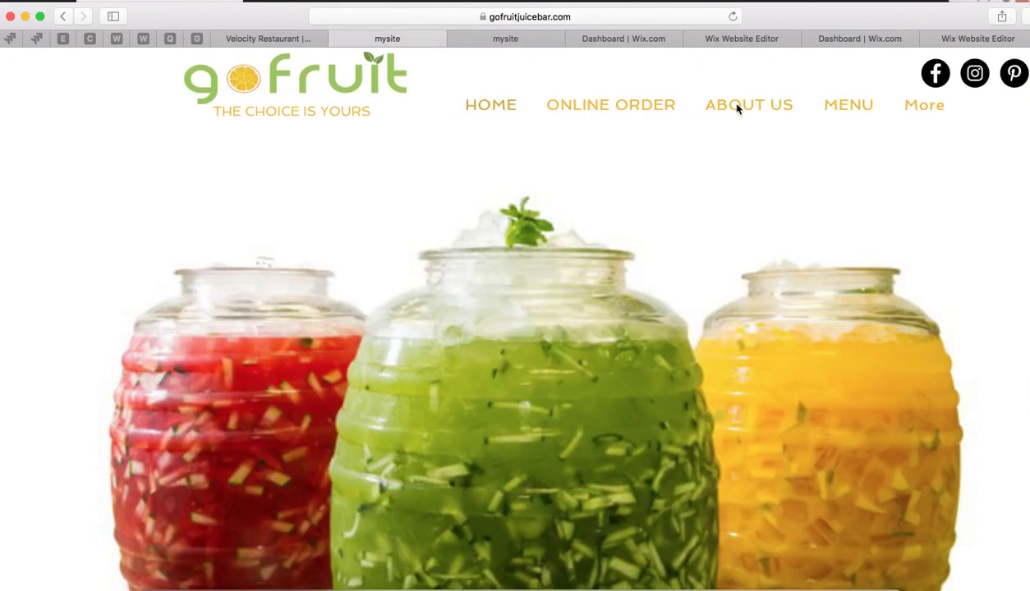
Look through the live home page from header to footer and reload it
{"action": "scroll", "coordinate": [654, 120], "scroll_direction": "down", "scroll_amount": 5}
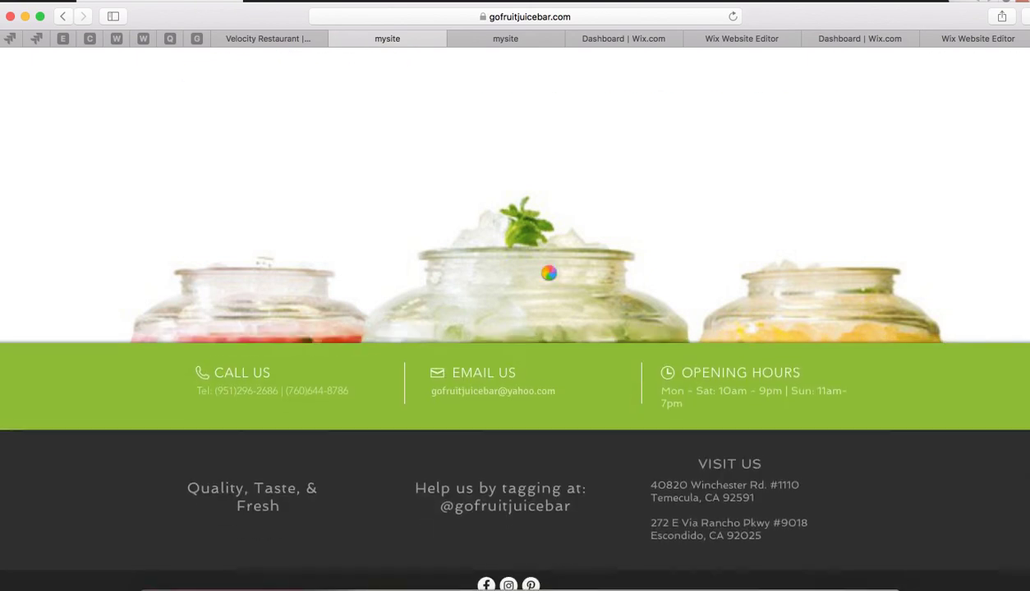
{"action": "scroll", "coordinate": [548, 272], "scroll_direction": "up", "scroll_amount": 5}
{"action": "scroll", "coordinate": [550, 271], "scroll_direction": "down", "scroll_amount": 5}
{"action": "scroll", "coordinate": [550, 271], "scroll_direction": "up", "scroll_amount": 5}
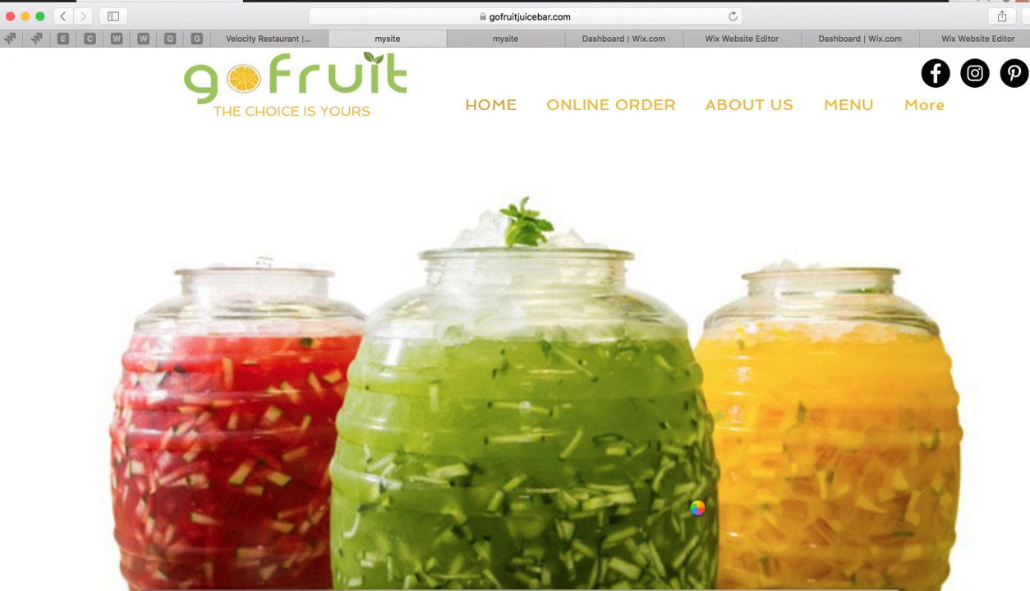
{"action": "scroll", "coordinate": [472, 351], "scroll_direction": "down", "scroll_amount": 5}
{"action": "scroll", "coordinate": [483, 356], "scroll_direction": "up", "scroll_amount": 5}
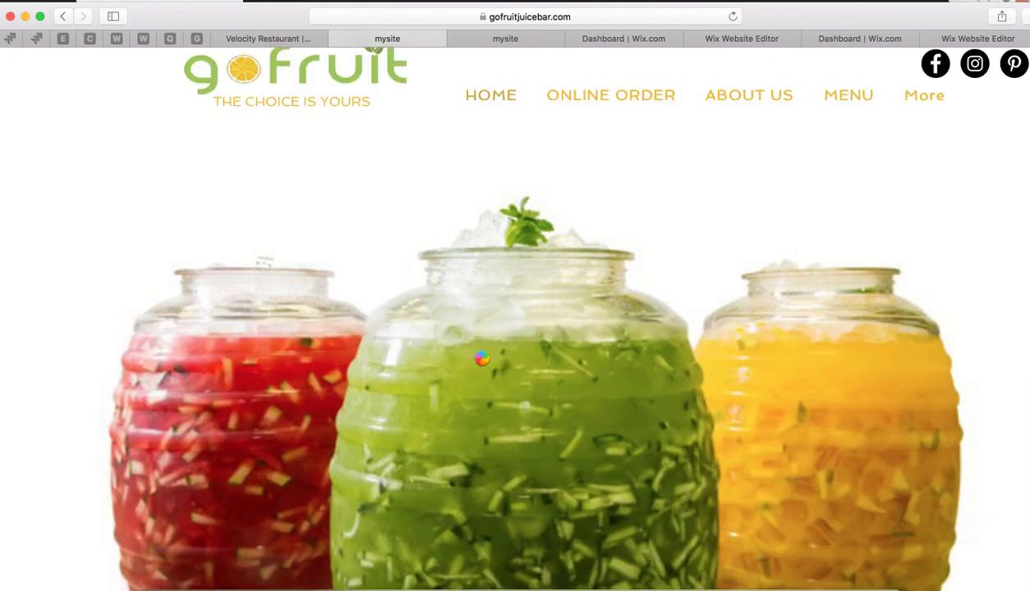
{"action": "scroll", "coordinate": [566, 346], "scroll_direction": "down", "scroll_amount": 5}
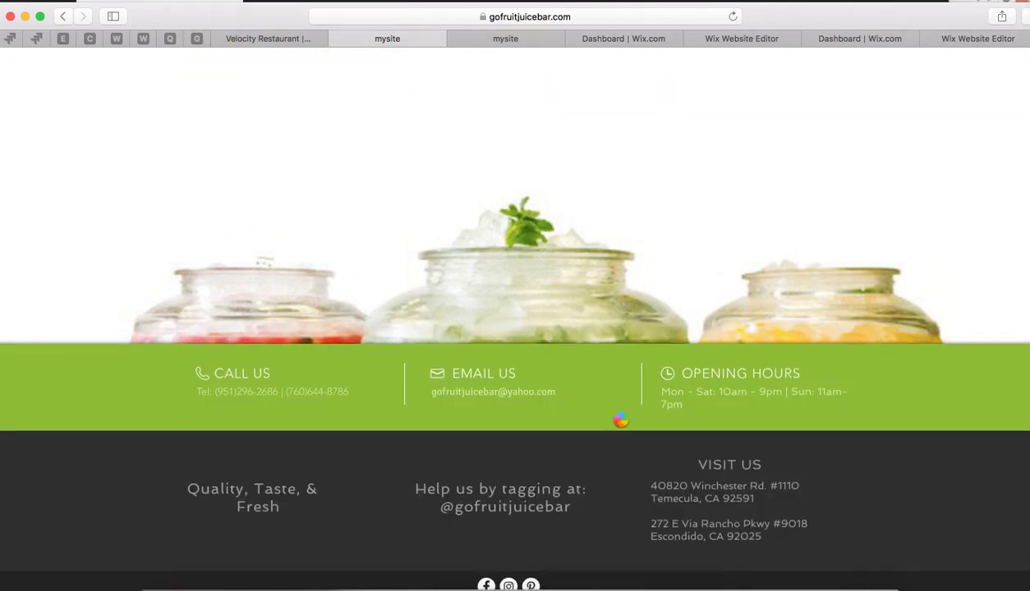
{"action": "scroll", "coordinate": [618, 420], "scroll_direction": "up", "scroll_amount": 5}
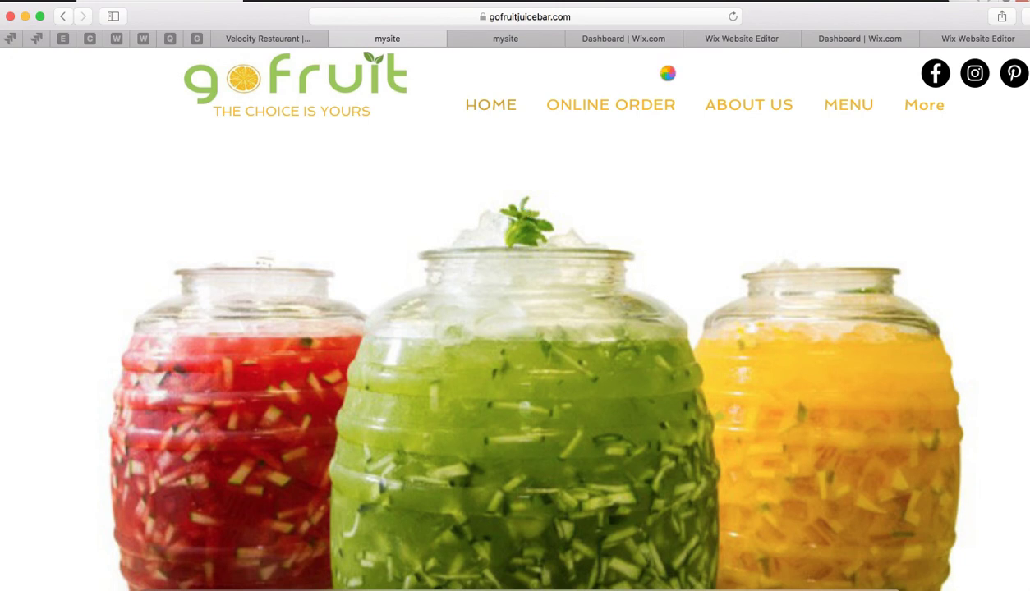
{"action": "left_click", "coordinate": [731, 17]}
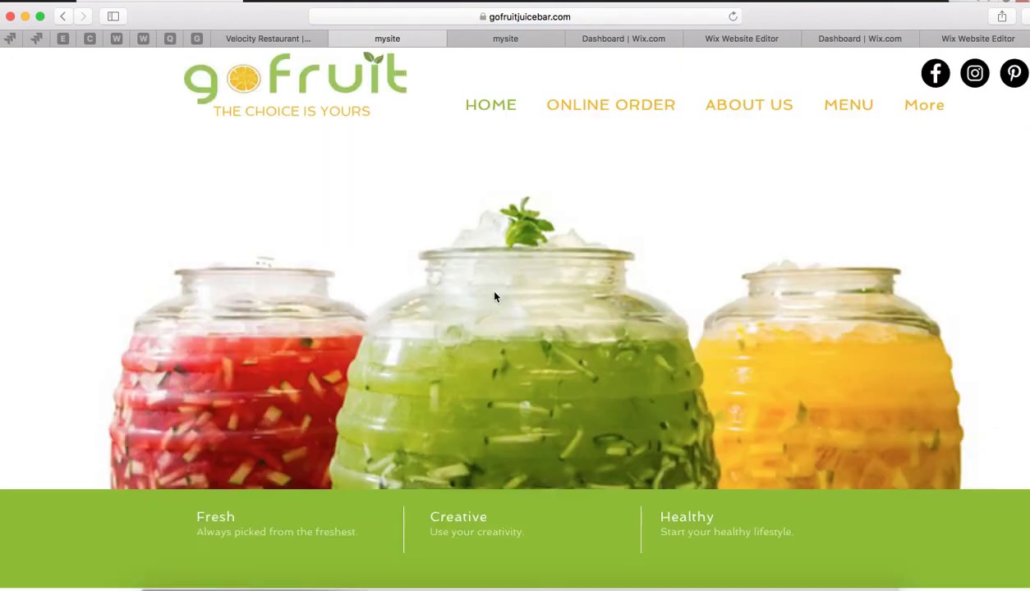
Check the reloaded live home page for the We do Catering button in the Loved By Our Customers section
{"action": "scroll", "coordinate": [549, 175], "scroll_direction": "down", "scroll_amount": 5}
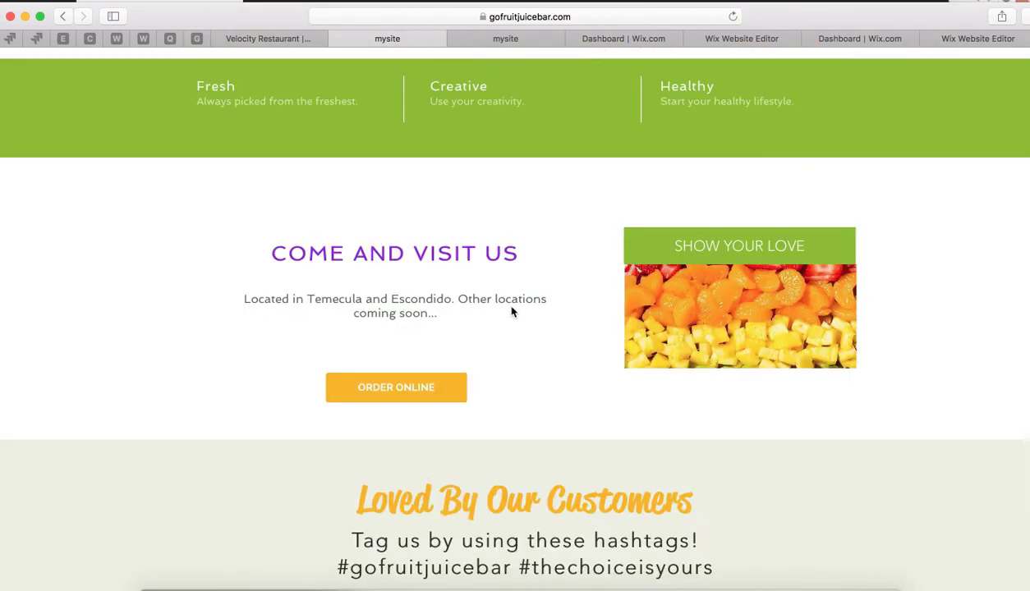
{"action": "scroll", "coordinate": [520, 386], "scroll_direction": "up", "scroll_amount": 5}
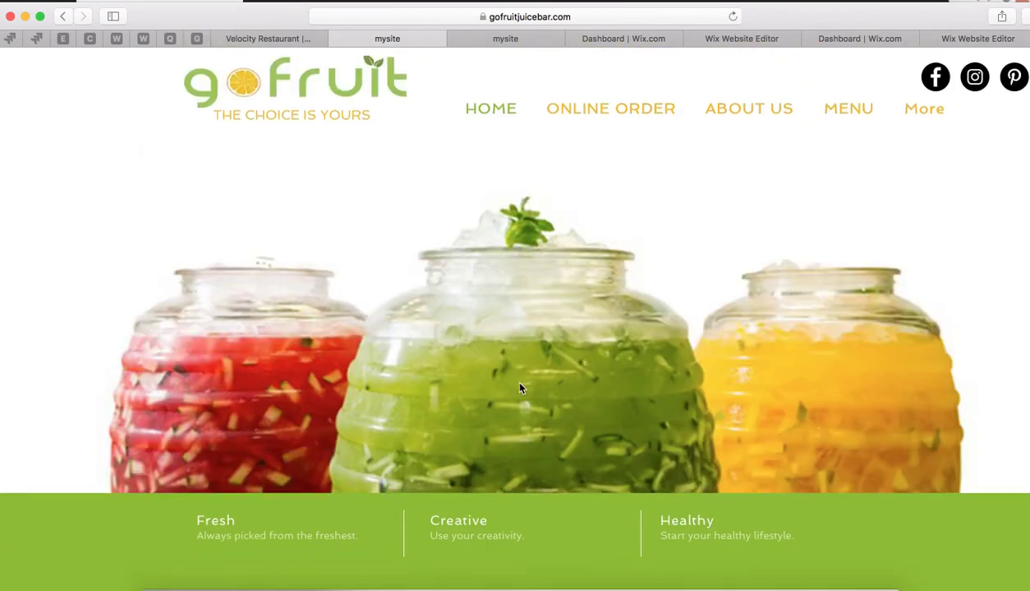
{"action": "scroll", "coordinate": [519, 386], "scroll_direction": "down", "scroll_amount": 6}
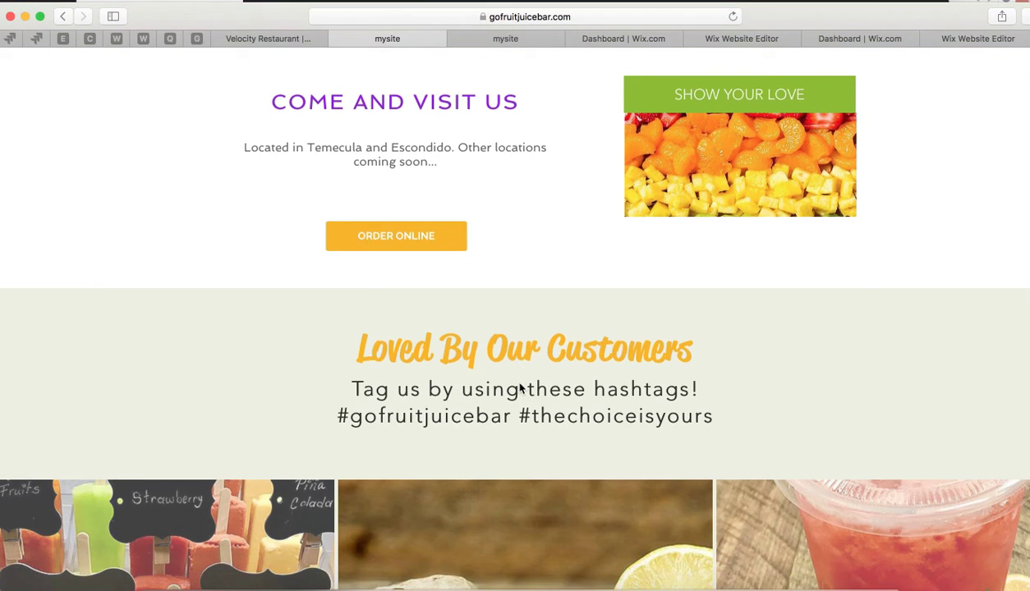
{"action": "scroll", "coordinate": [545, 347], "scroll_direction": "up", "scroll_amount": 4}
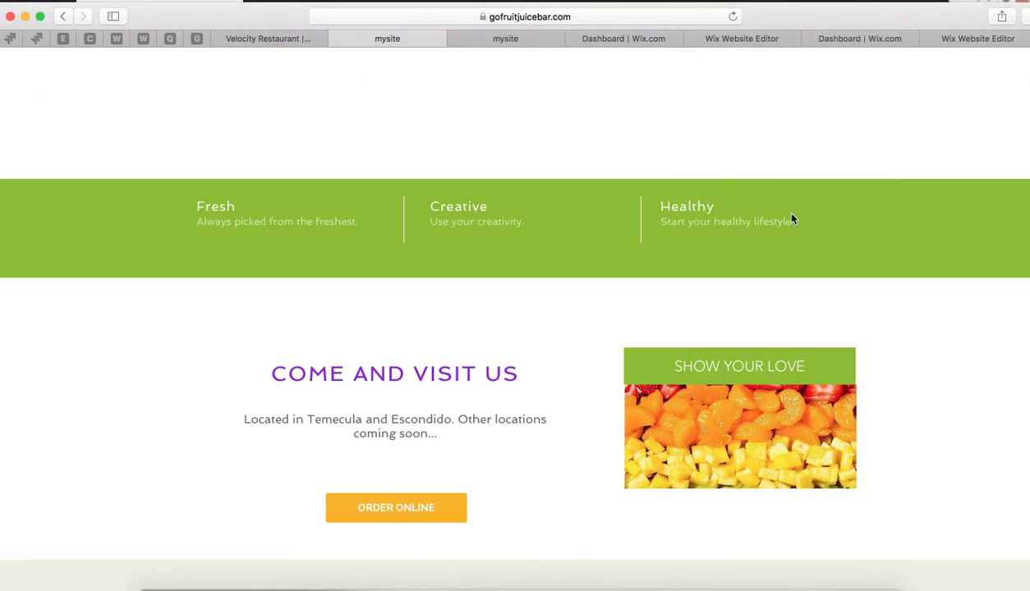
{"action": "scroll", "coordinate": [803, 212], "scroll_direction": "down", "scroll_amount": 5}
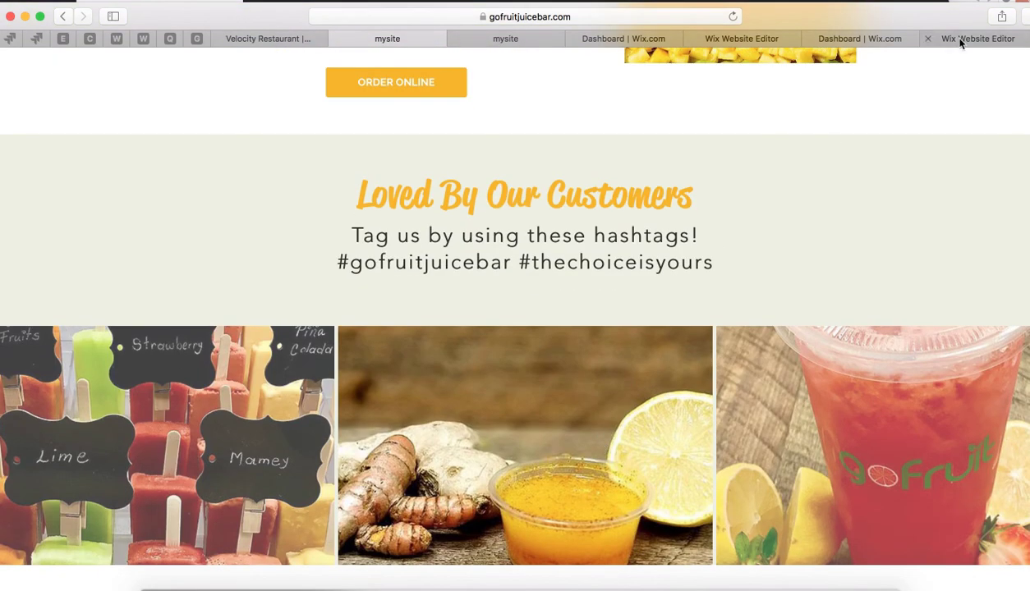
Return to the Wix editor and move the We do Catering button slightly up, closer to the hashtags
{"action": "left_click", "coordinate": [958, 43]}
{"action": "left_click_drag", "start_coordinate": [540, 420], "coordinate": [540, 411]}
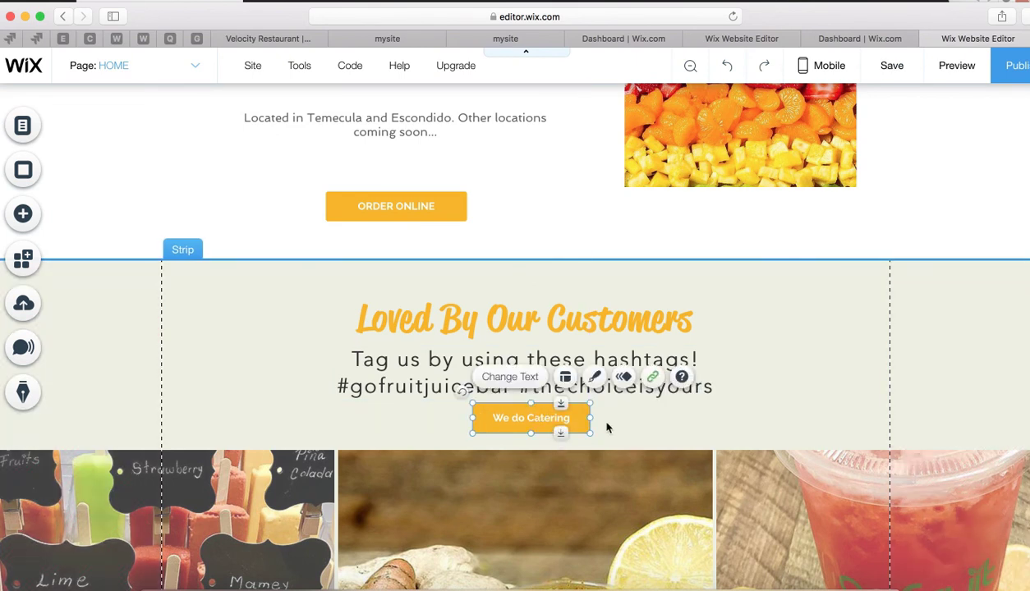
{"action": "left_click", "coordinate": [629, 423]}
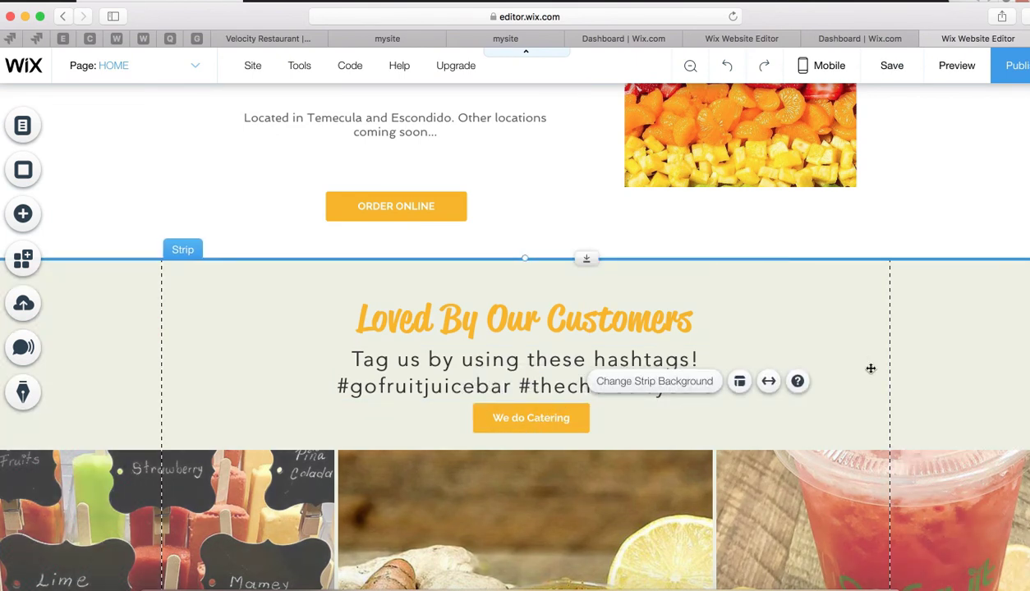
{"action": "left_click", "coordinate": [895, 370]}
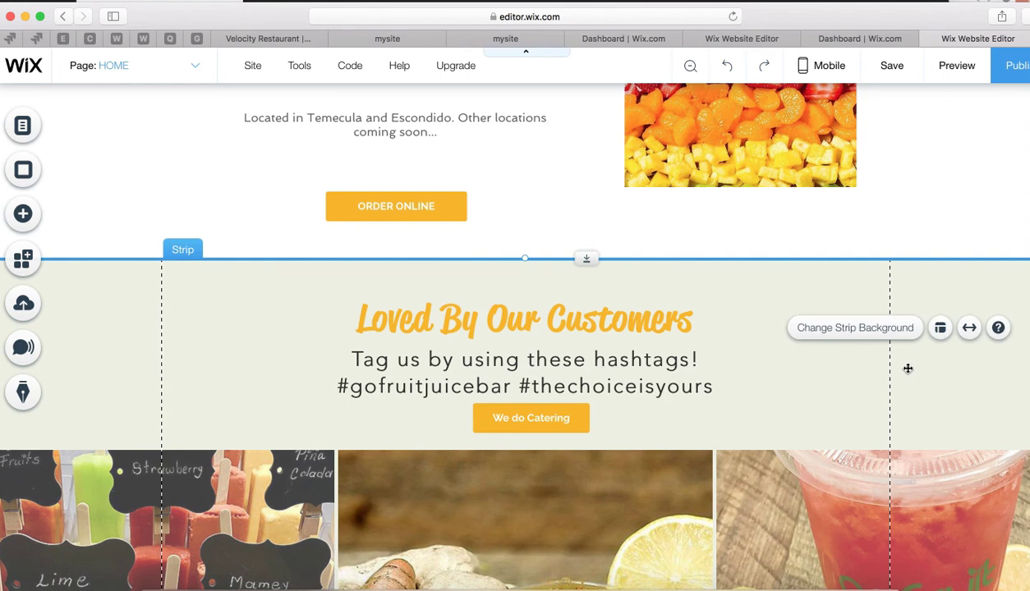
Publish the repositioned We do Catering button, close the confirmation and reload the live home page
{"action": "left_click", "coordinate": [1020, 65]}
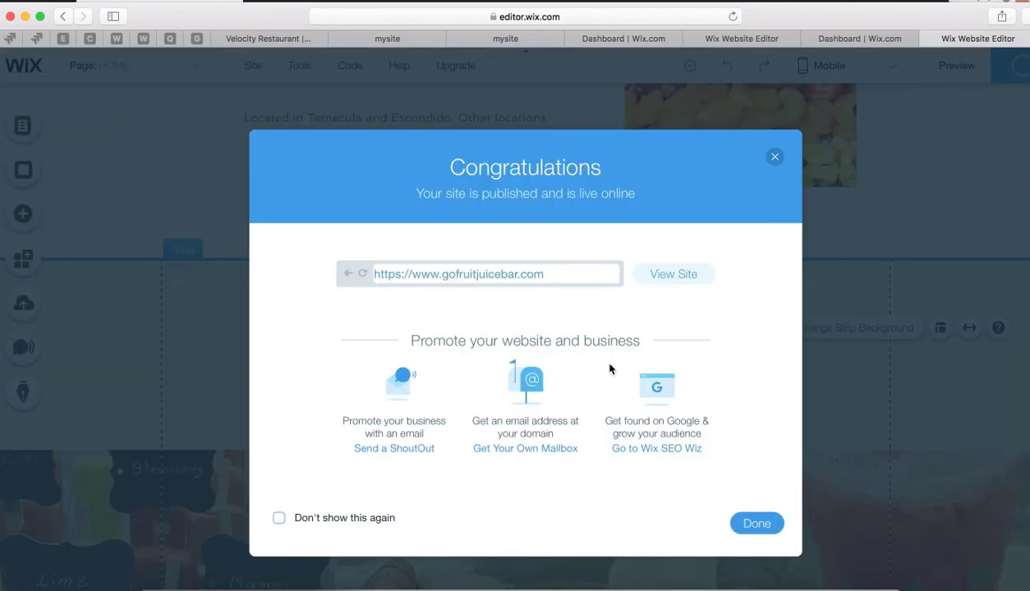
{"action": "left_click", "coordinate": [756, 523]}
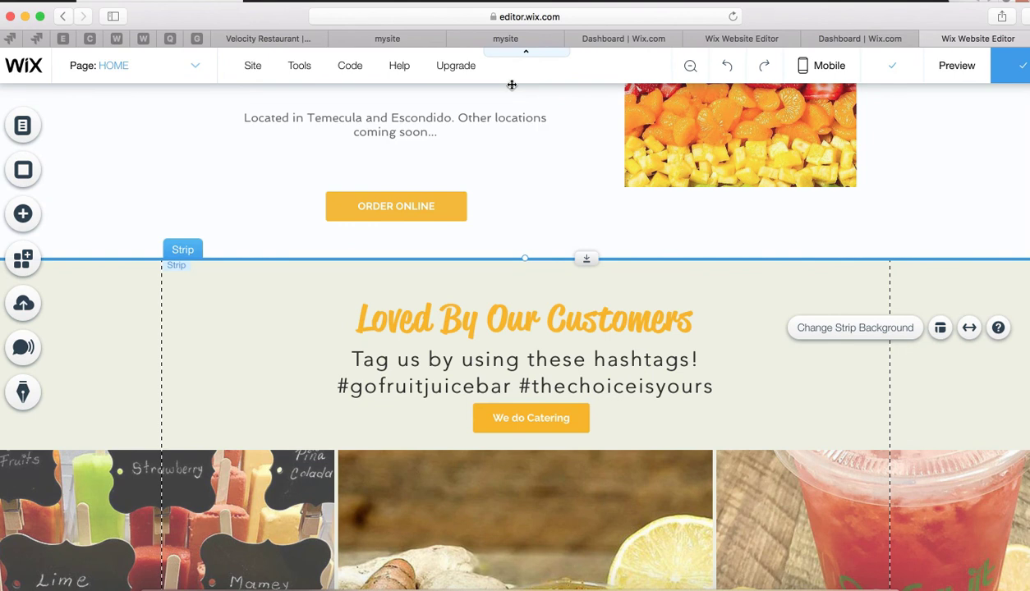
{"action": "left_click", "coordinate": [397, 41]}
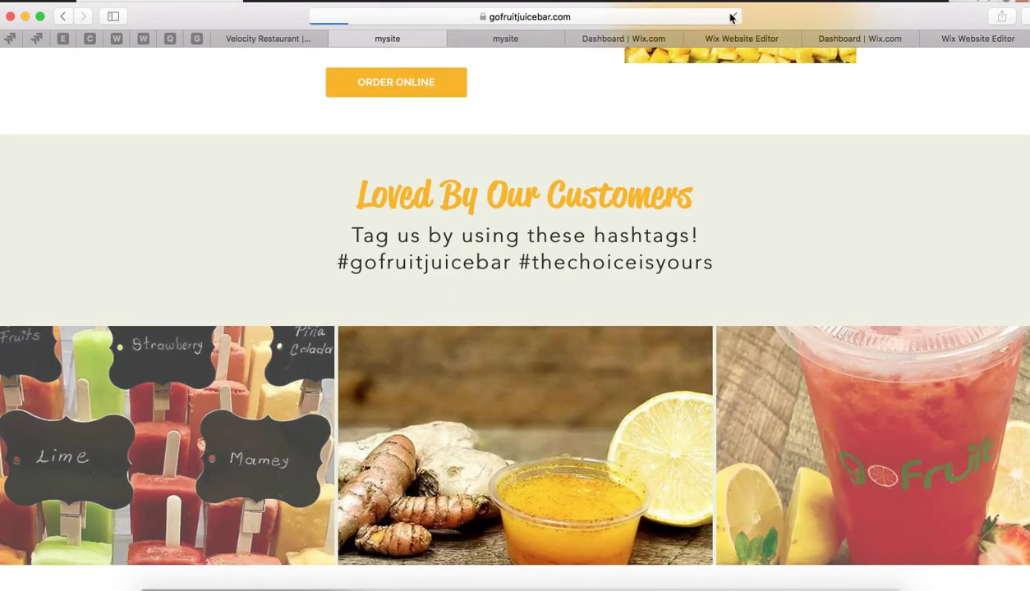
Check the We do Catering and ORDER ONLINE buttons and the header menu on the live home page
{"action": "scroll", "coordinate": [493, 380], "scroll_direction": "down", "scroll_amount": 10}
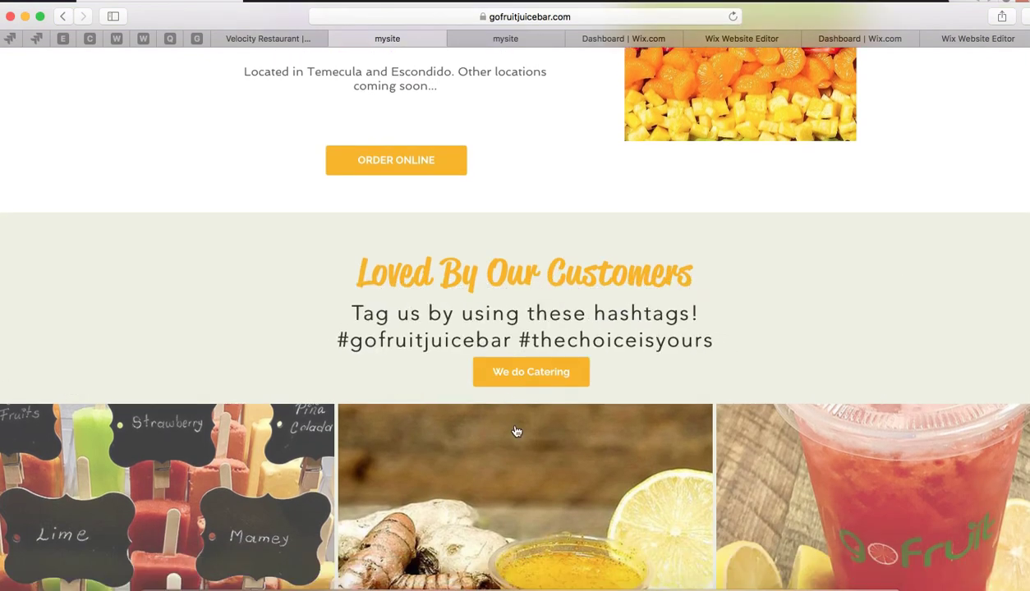
{"action": "scroll", "coordinate": [643, 361], "scroll_direction": "up", "scroll_amount": 2}
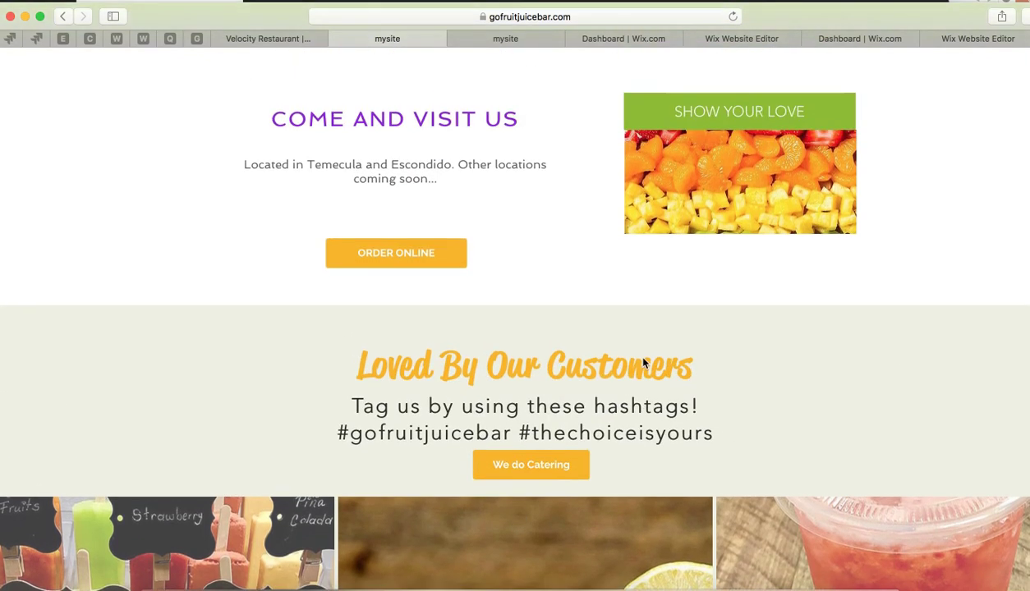
{"action": "scroll", "coordinate": [643, 361], "scroll_direction": "up", "scroll_amount": 10}
{"action": "scroll", "coordinate": [575, 295], "scroll_direction": "down", "scroll_amount": 6}
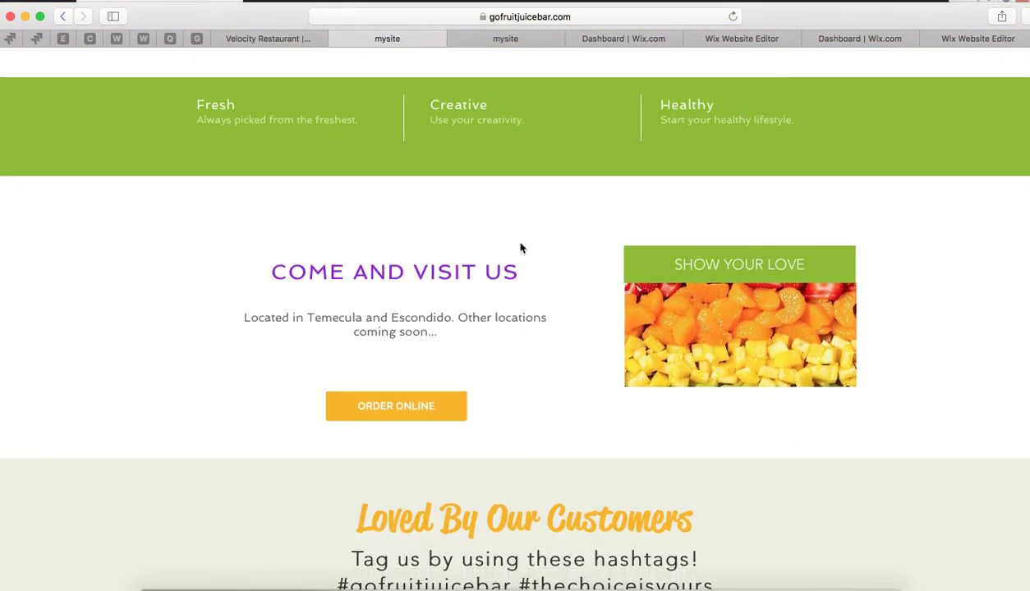
{"action": "scroll", "coordinate": [520, 248], "scroll_direction": "up", "scroll_amount": 6}
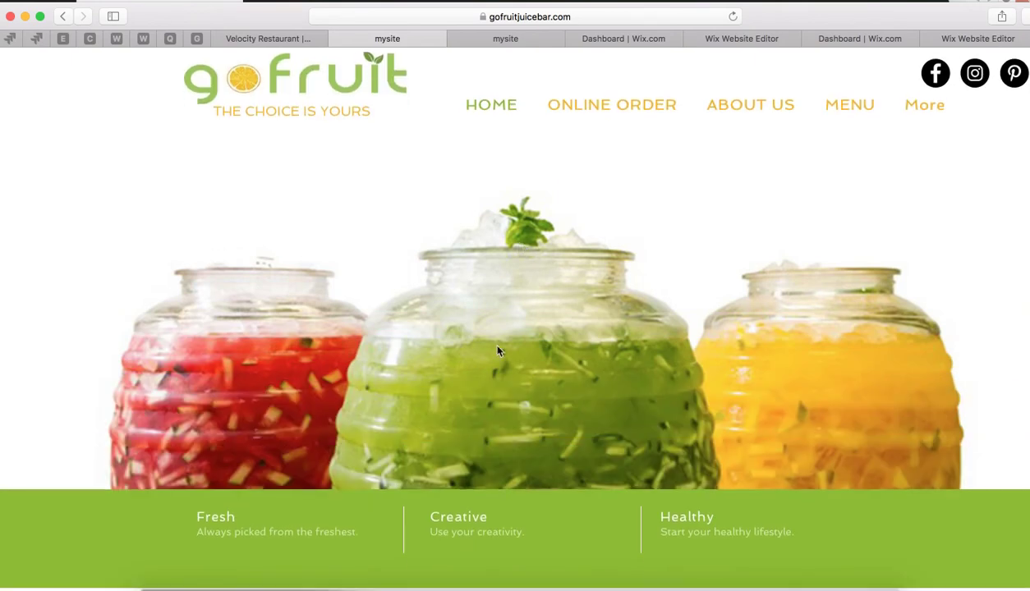